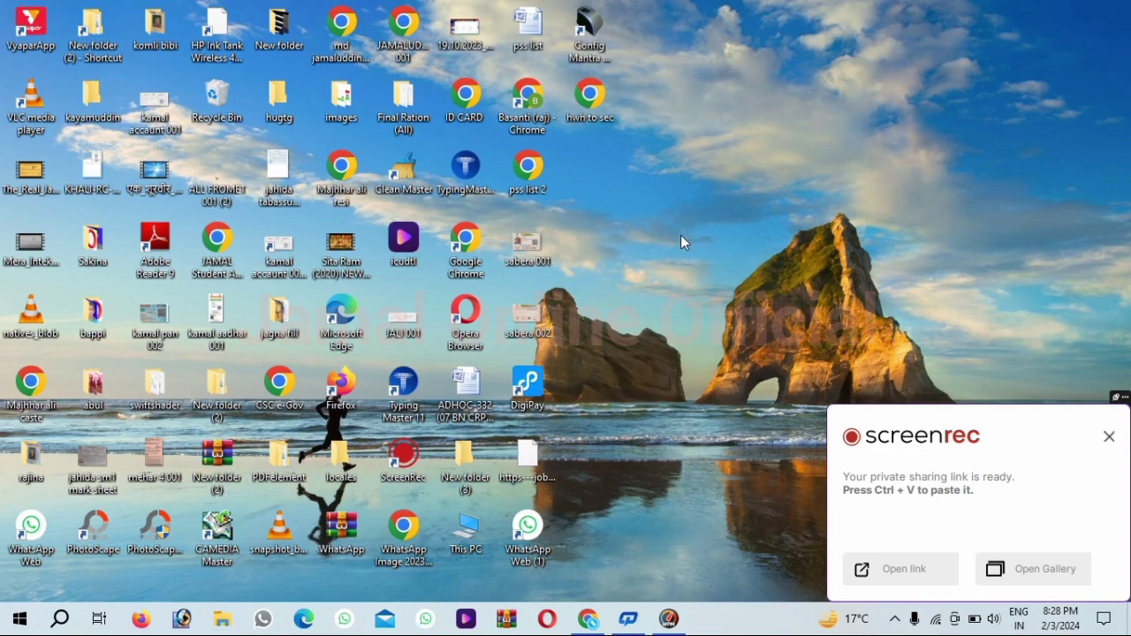
Step: Open Google Chrome with the Person 1 profile and add a new tab
left_click(1109, 436)
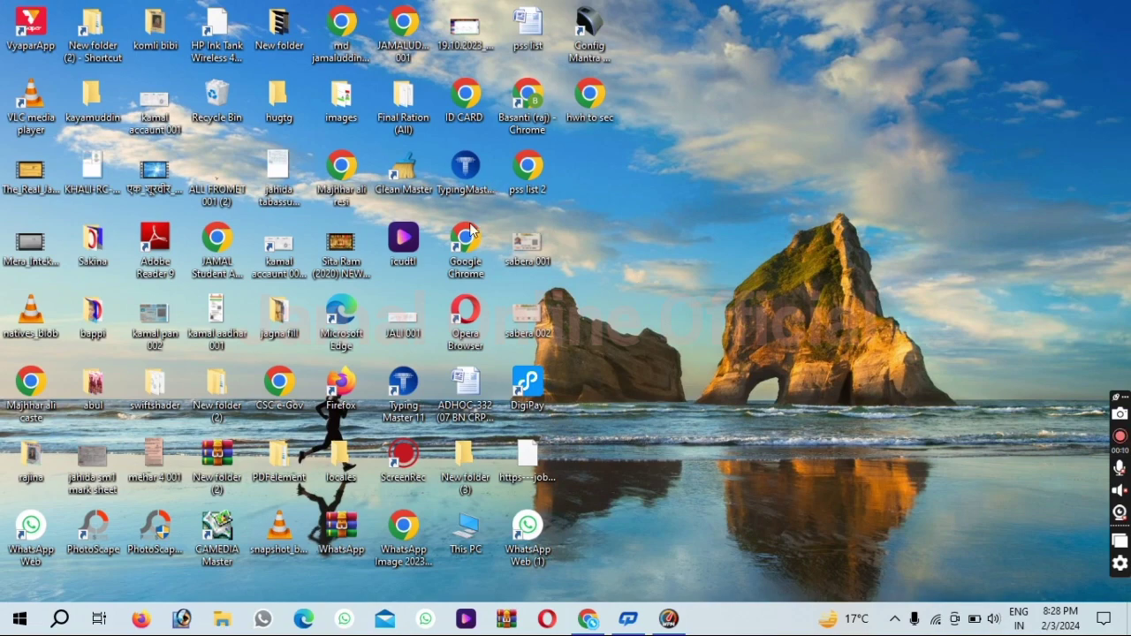
double_click(471, 252)
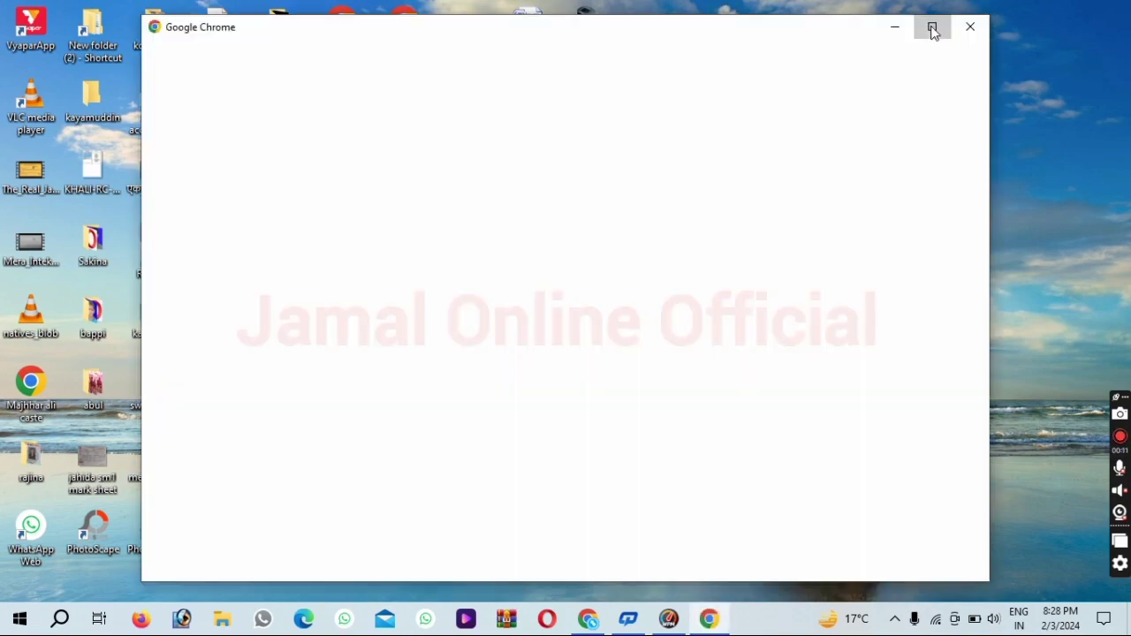
left_click(932, 27)
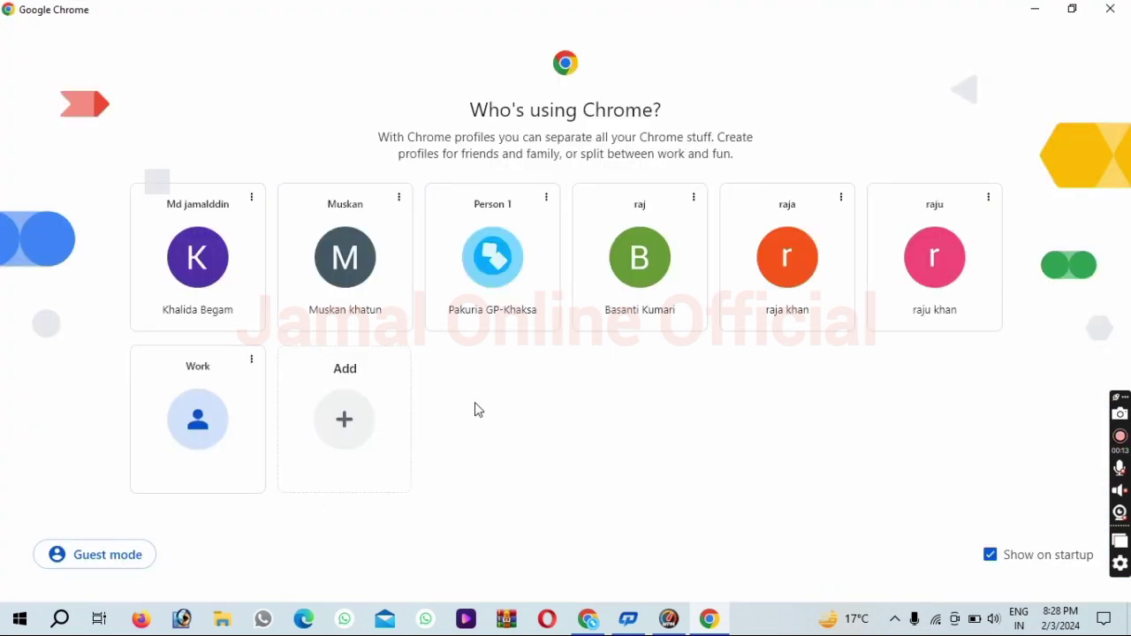
left_click(492, 277)
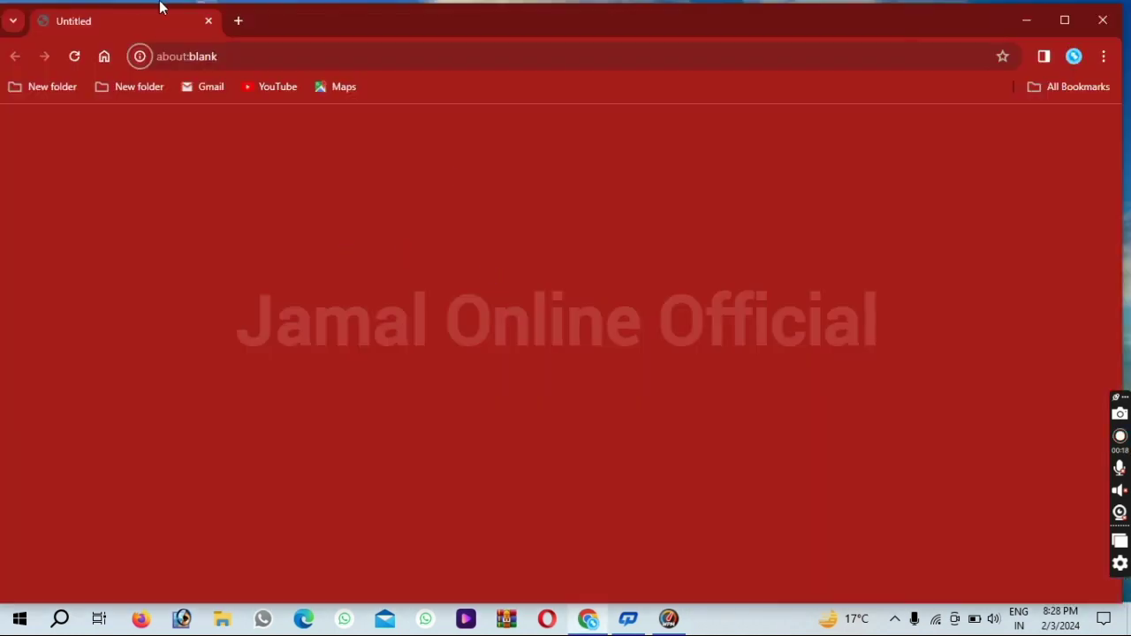
left_click(237, 21)
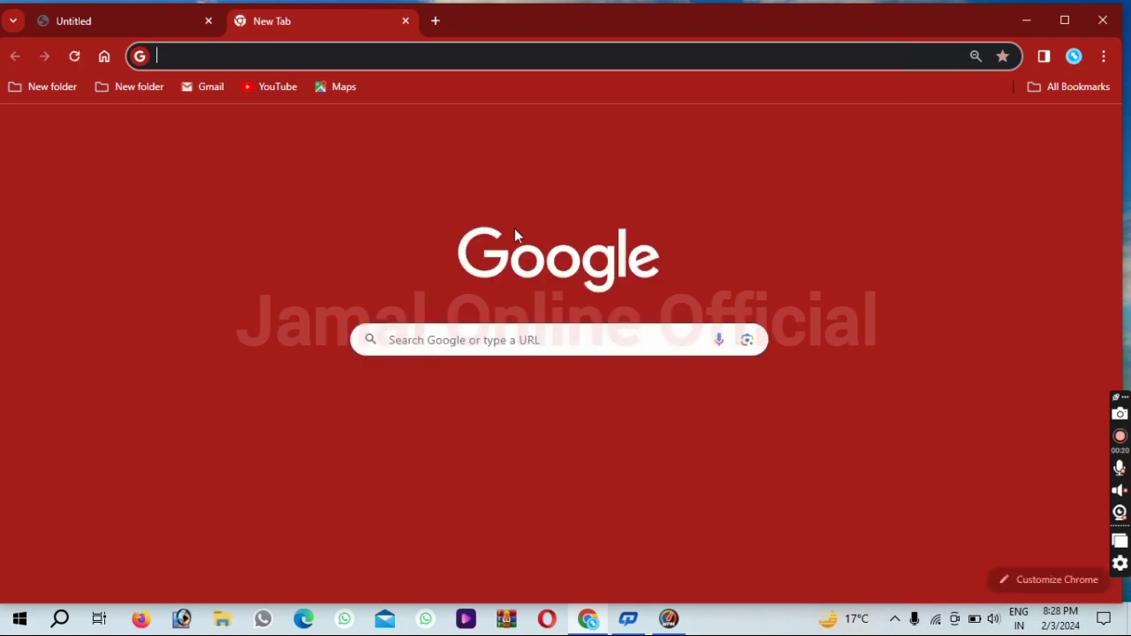
Step: Search for "pm vishwakarma" and open the PM Vishwakarma FAQ result on pmvishwakarma.gov.in
left_click(428, 347)
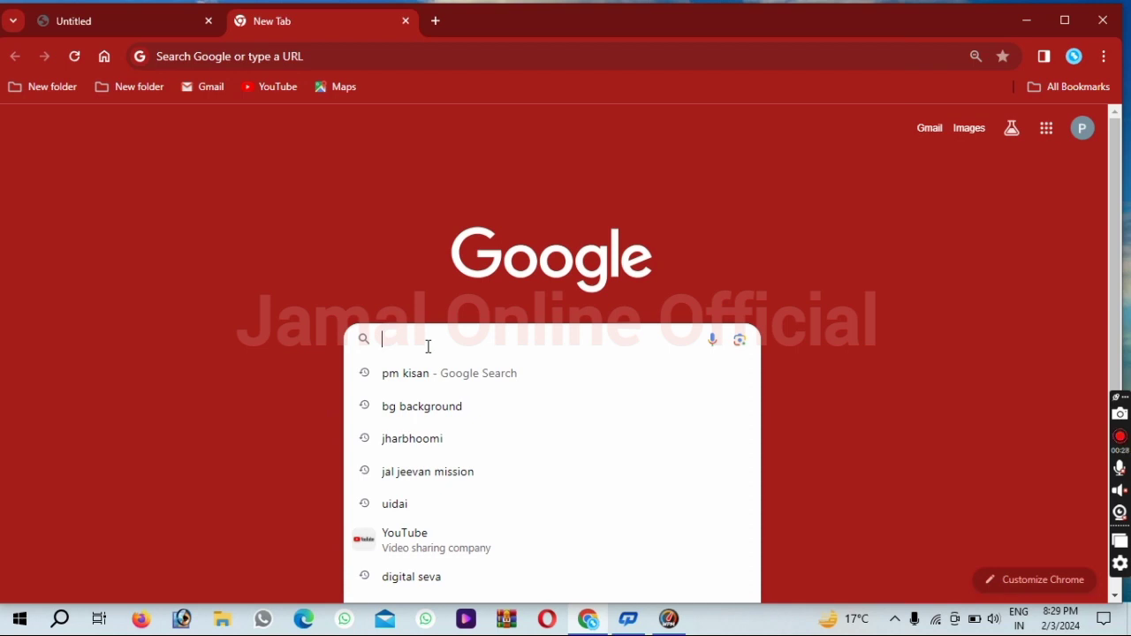
type("pm")
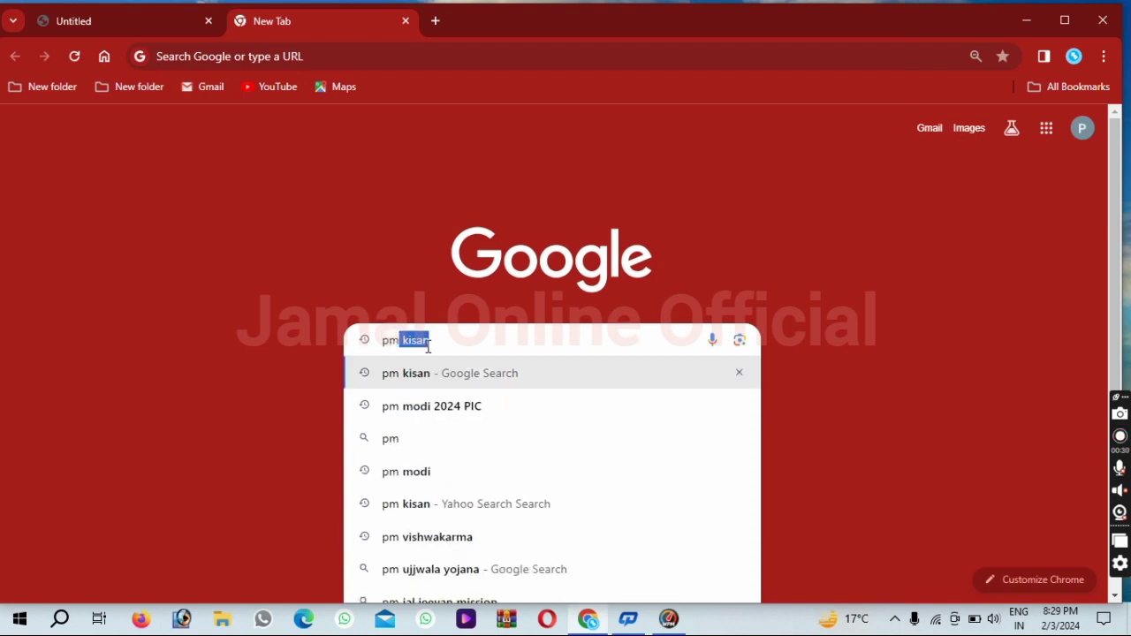
left_click(420, 539)
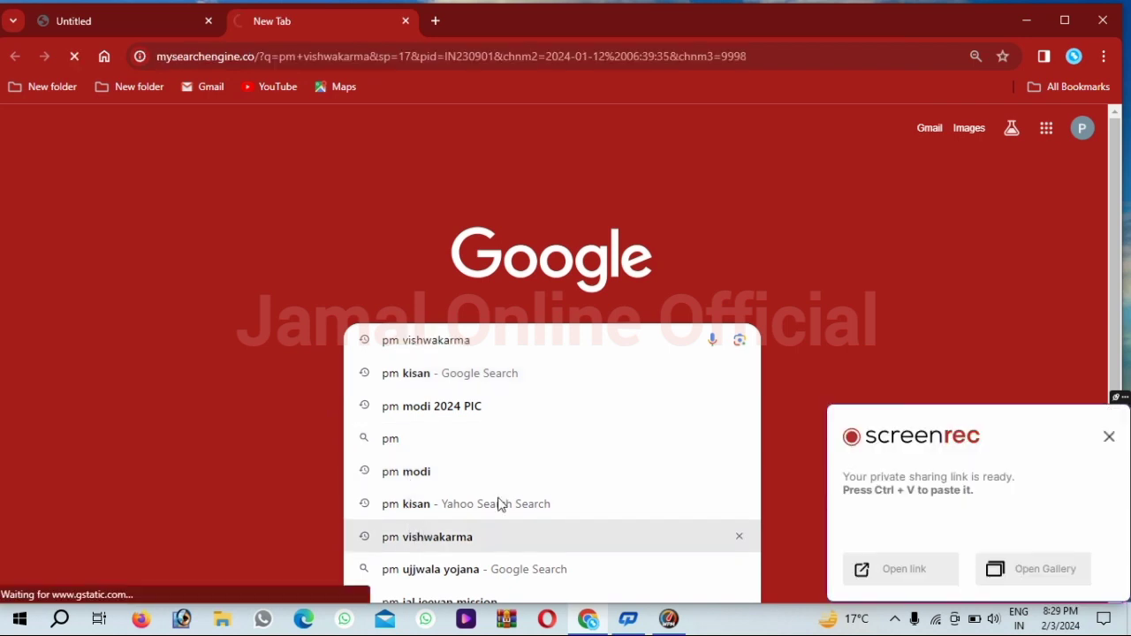
left_click(1110, 437)
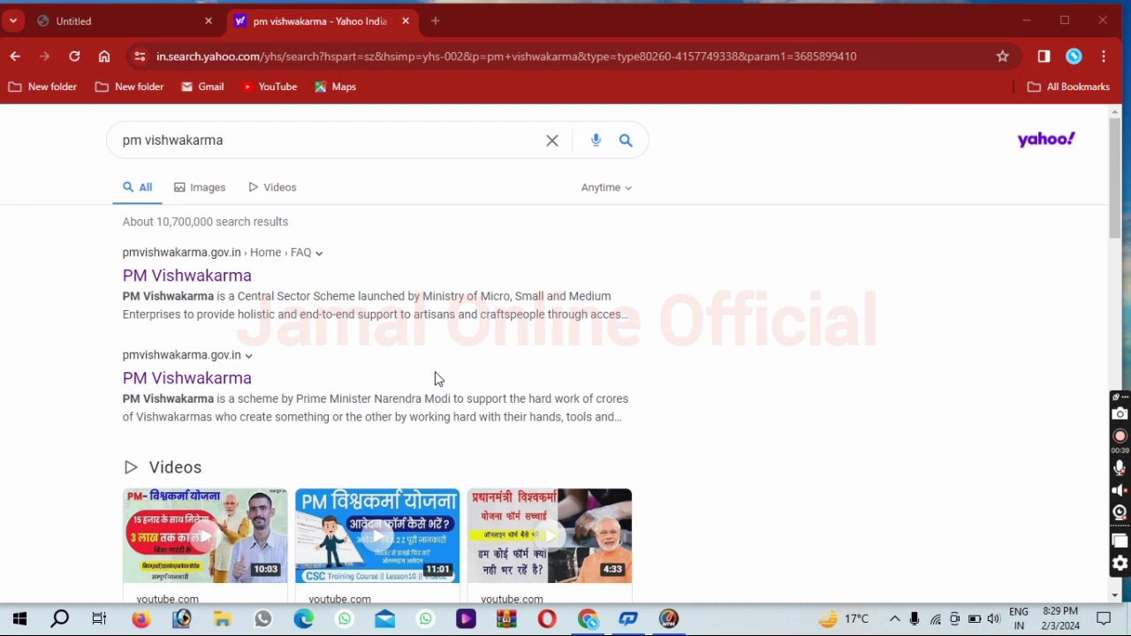
left_click(220, 277)
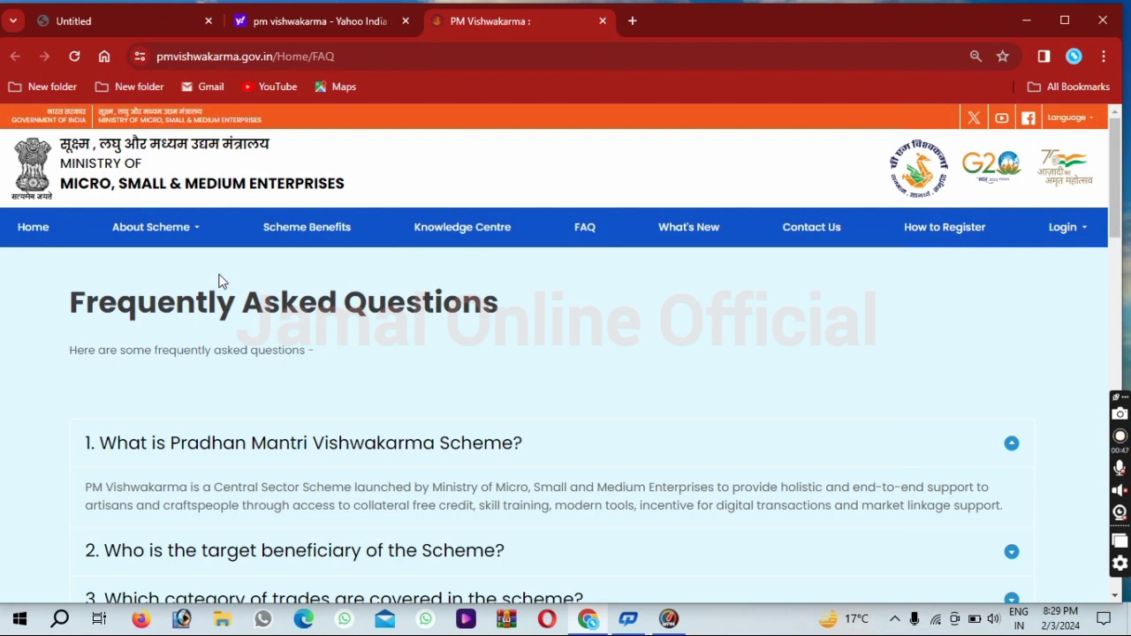
Step: Open the MIS Login page from the site's CSC login options
left_click(1069, 227)
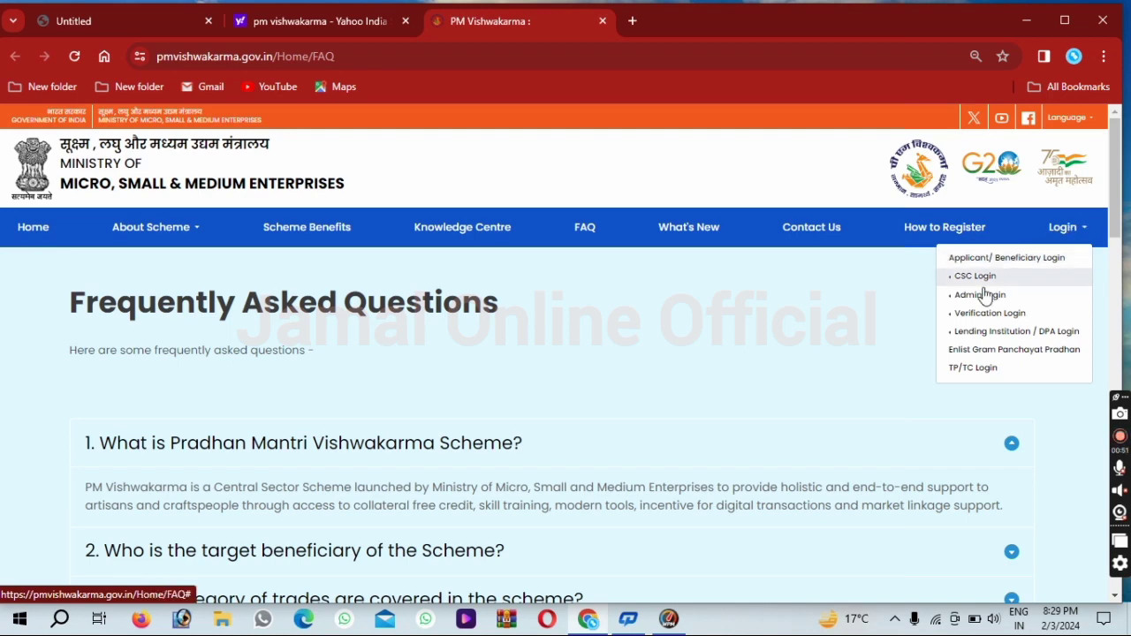
mouse_move(975, 279)
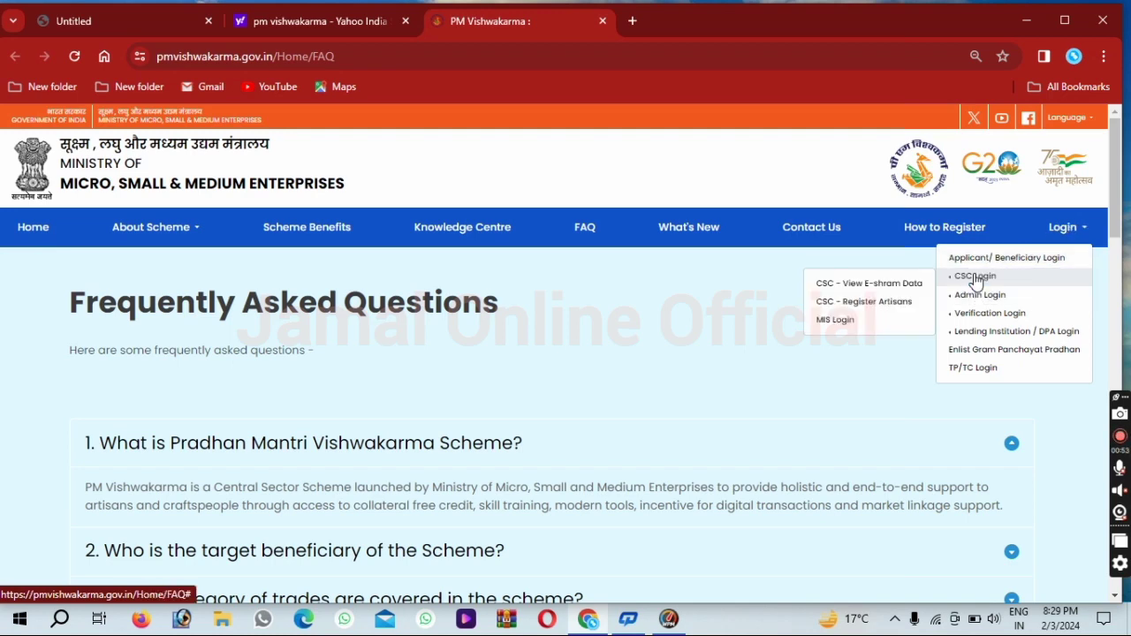
left_click(828, 327)
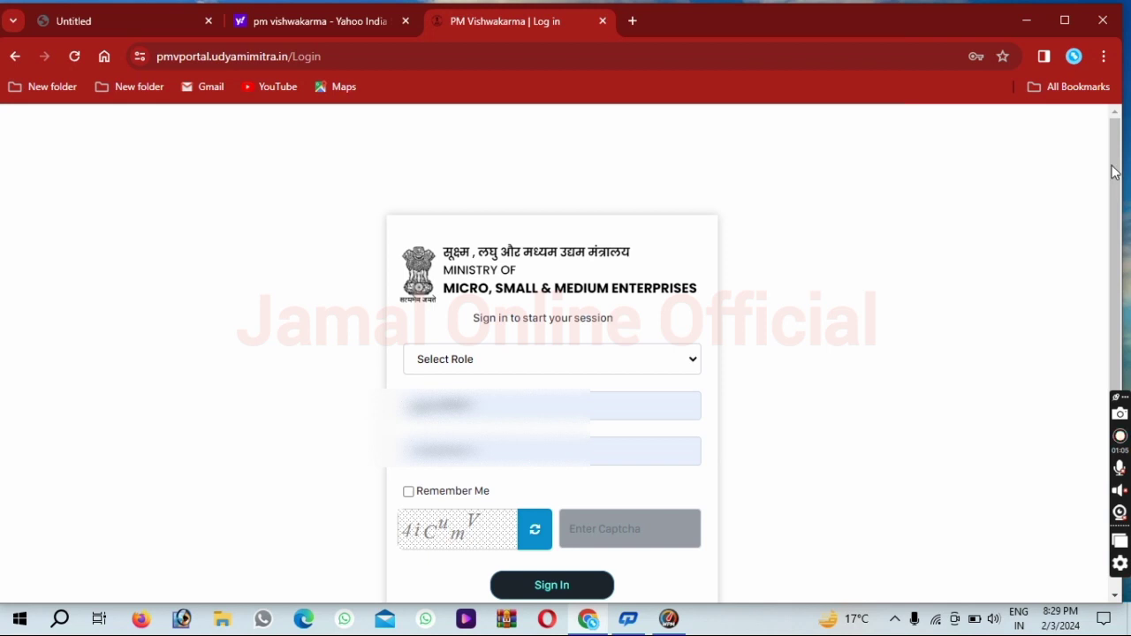
Step: Set the sign-in role to GramPanchayat
left_click_drag(1113, 172, 1115, 276)
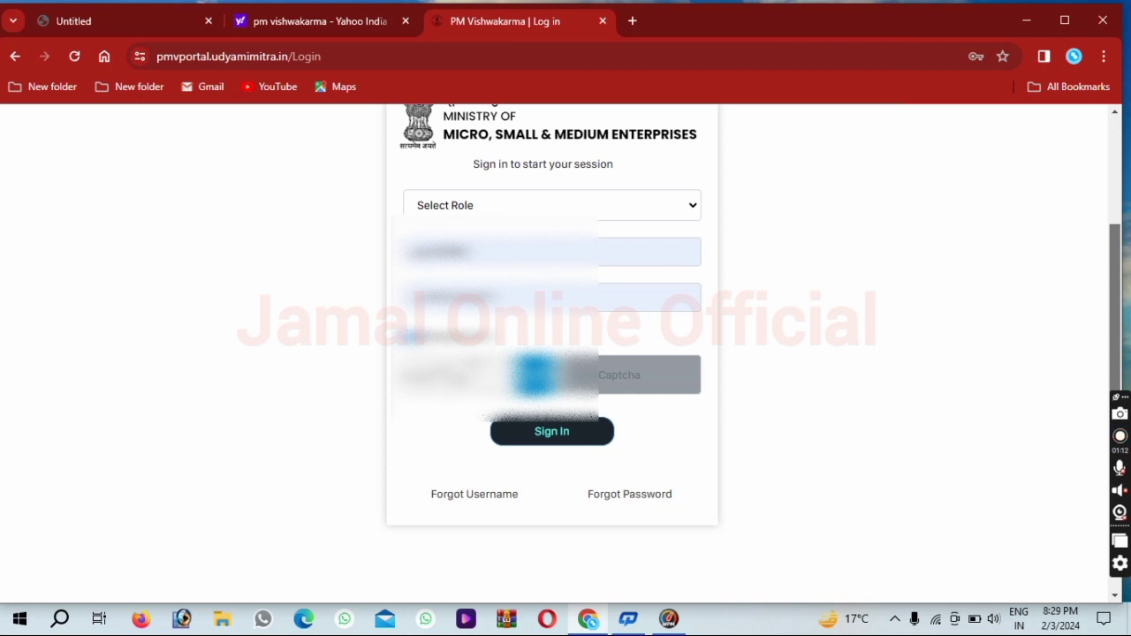
left_click(632, 375)
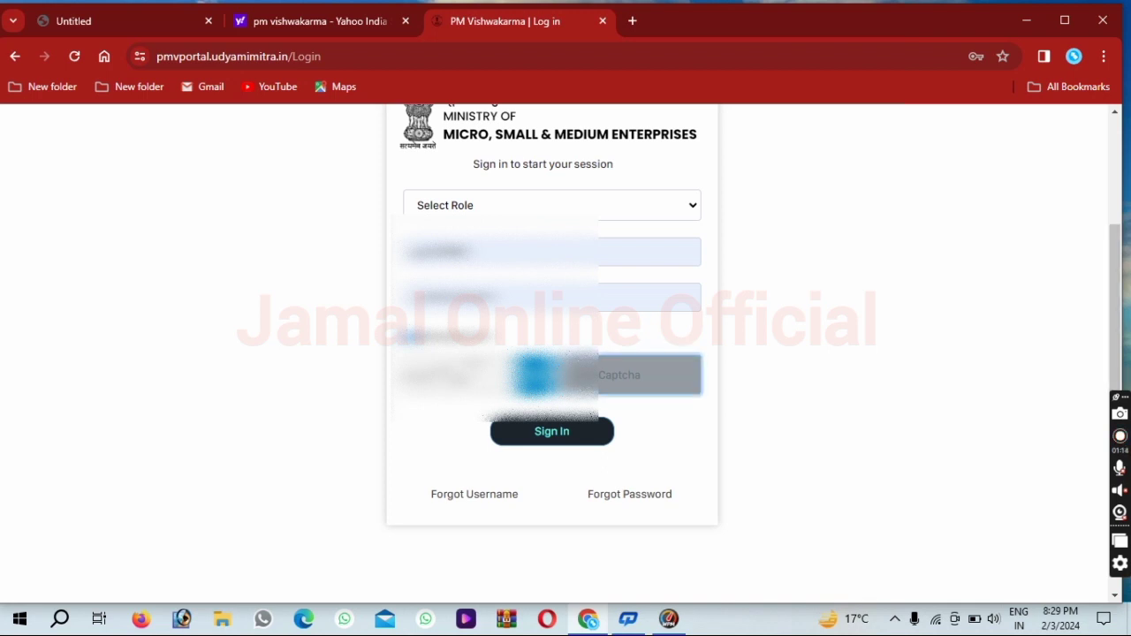
left_click(482, 205)
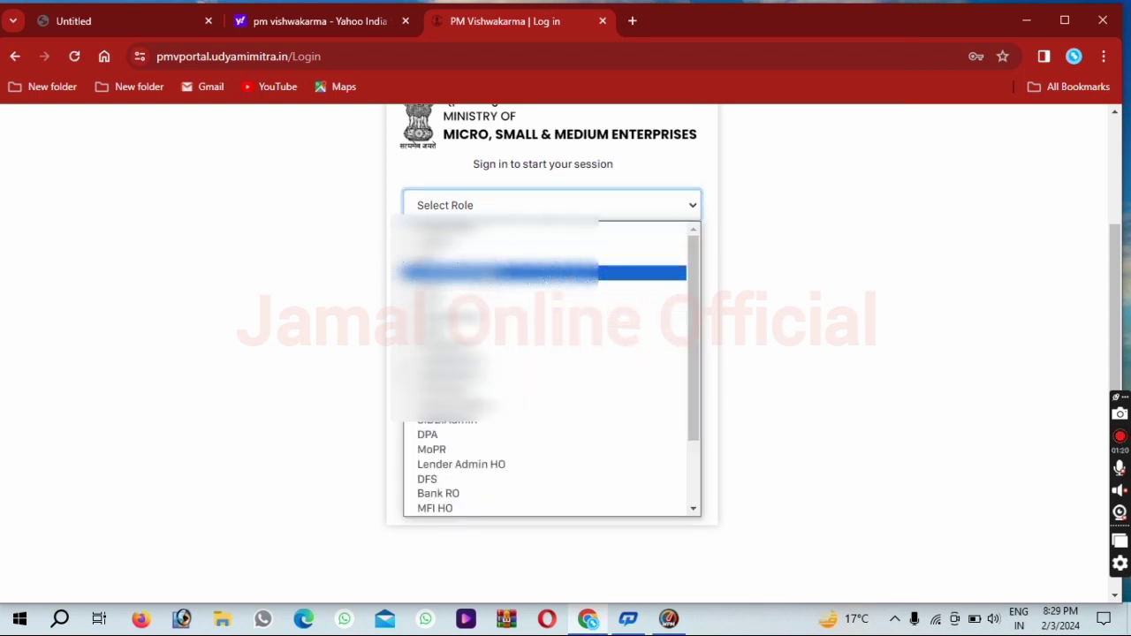
key("Return")
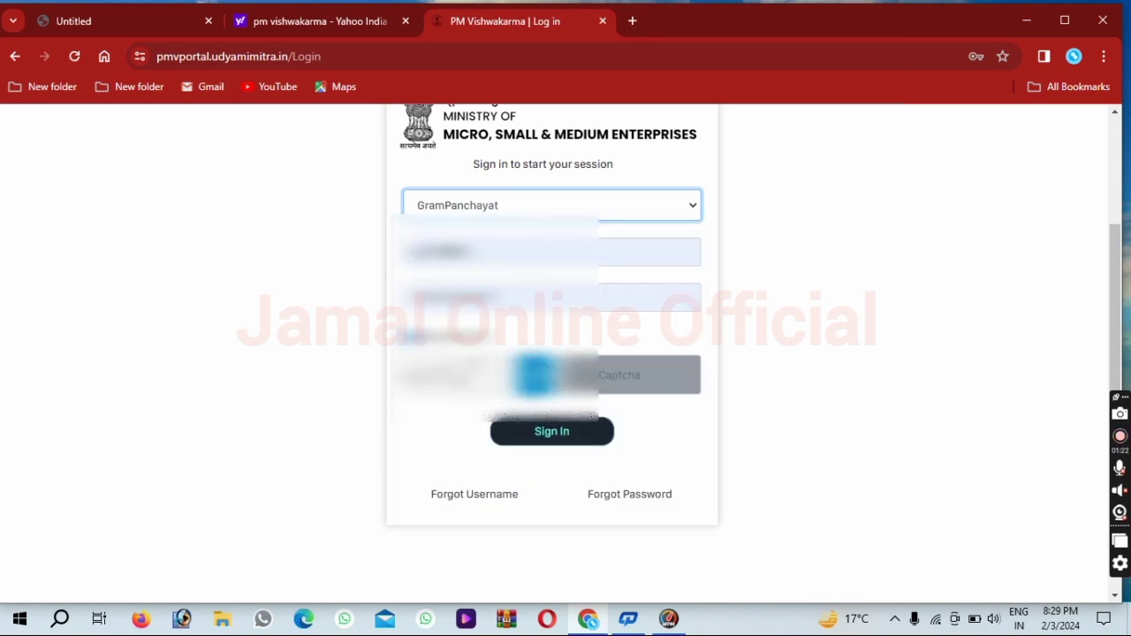
Step: Check the filled-in username and password fields, enter the captcha code and sign in
left_click(551, 252)
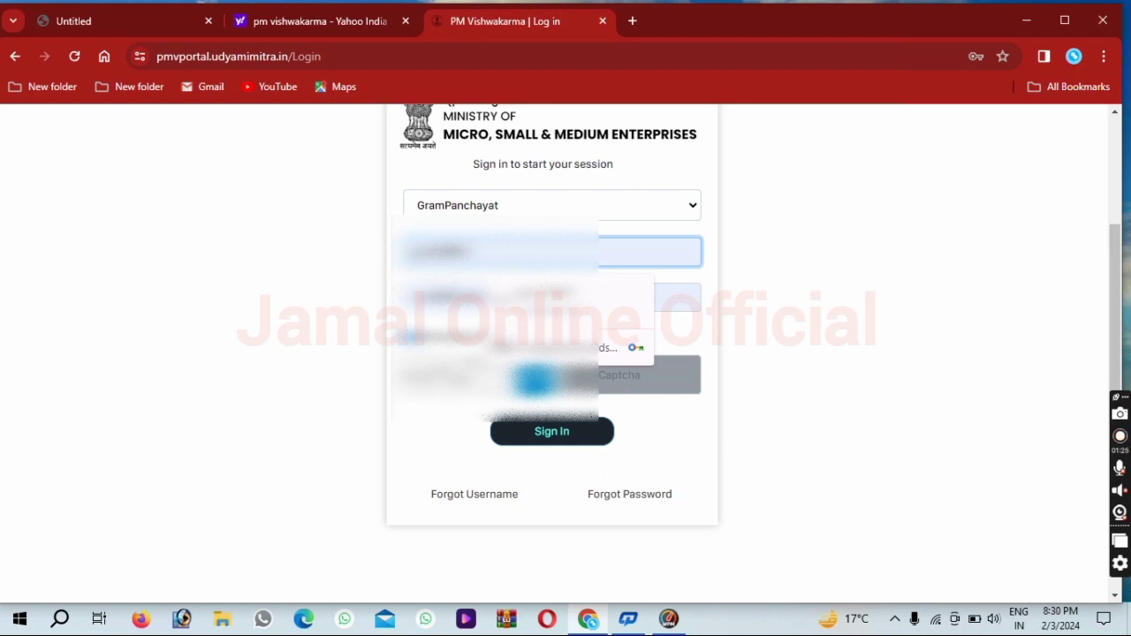
left_click(552, 297)
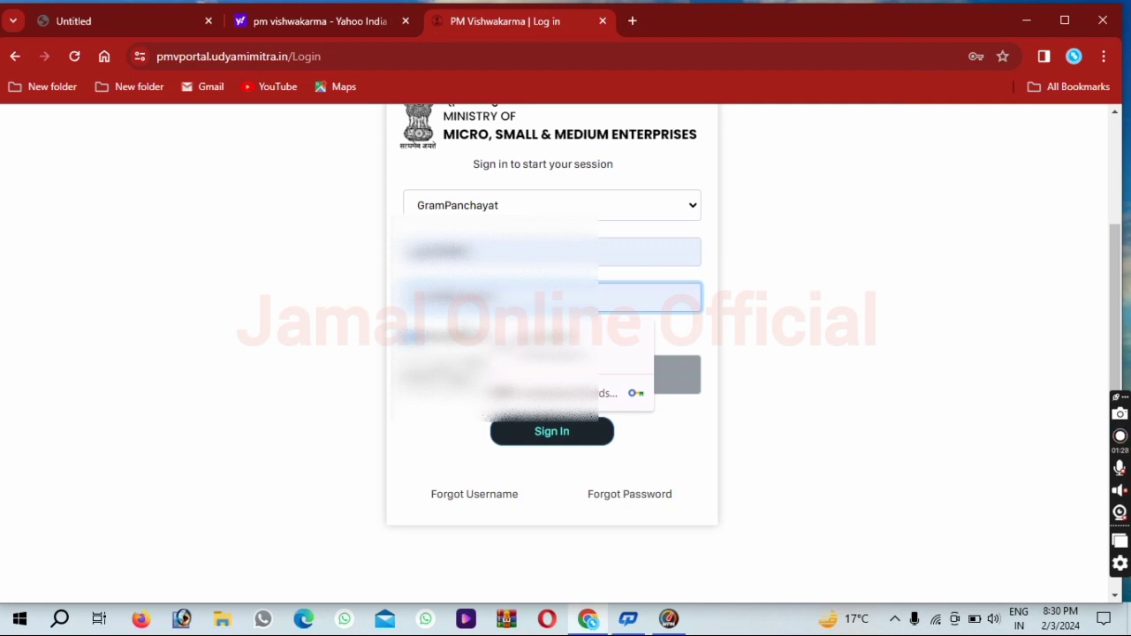
left_click(534, 375)
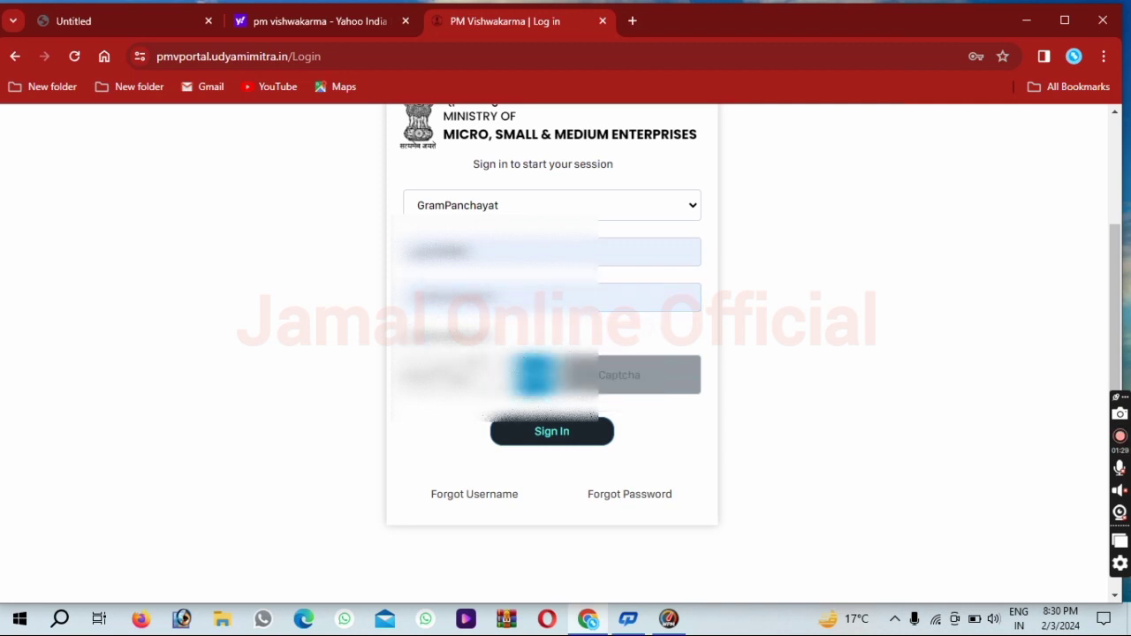
left_click(535, 375)
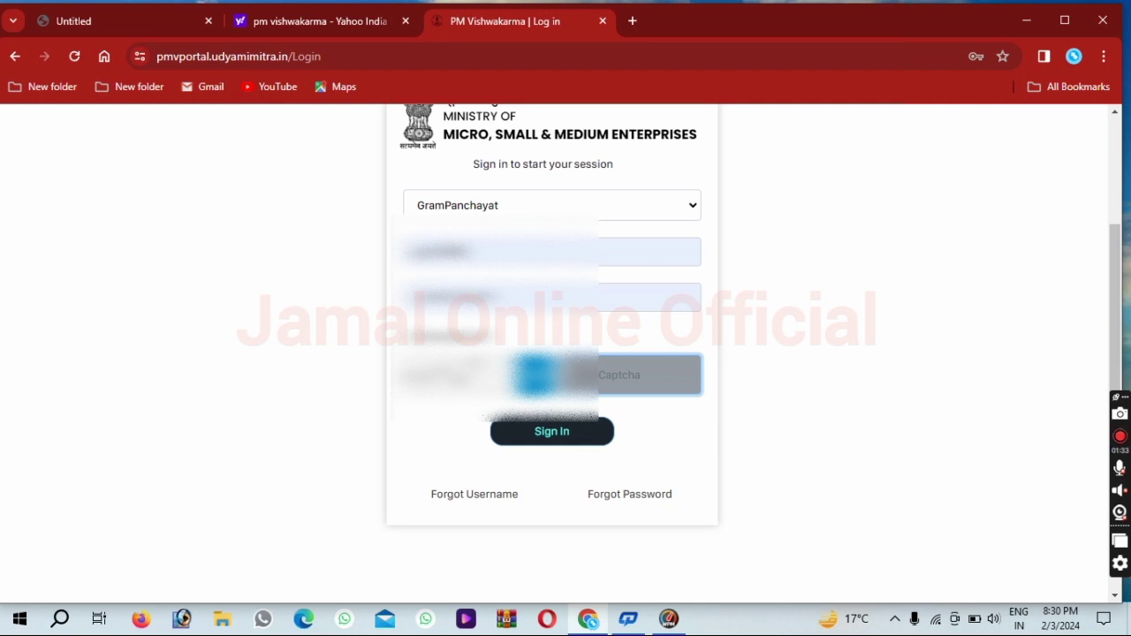
type("5")
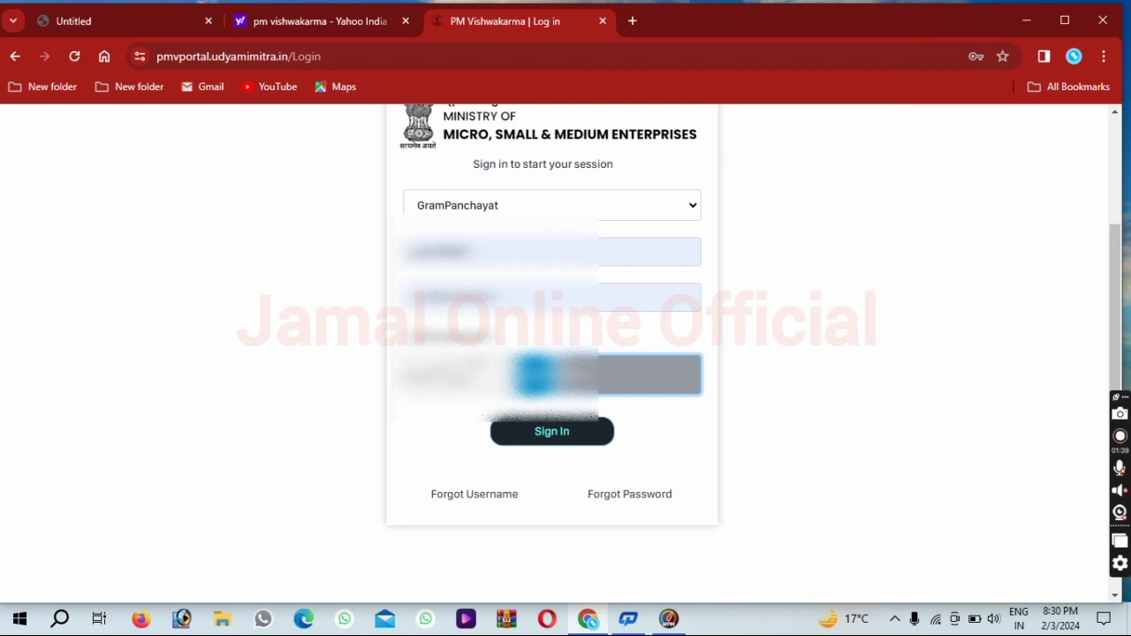
type("nV")
left_click(554, 435)
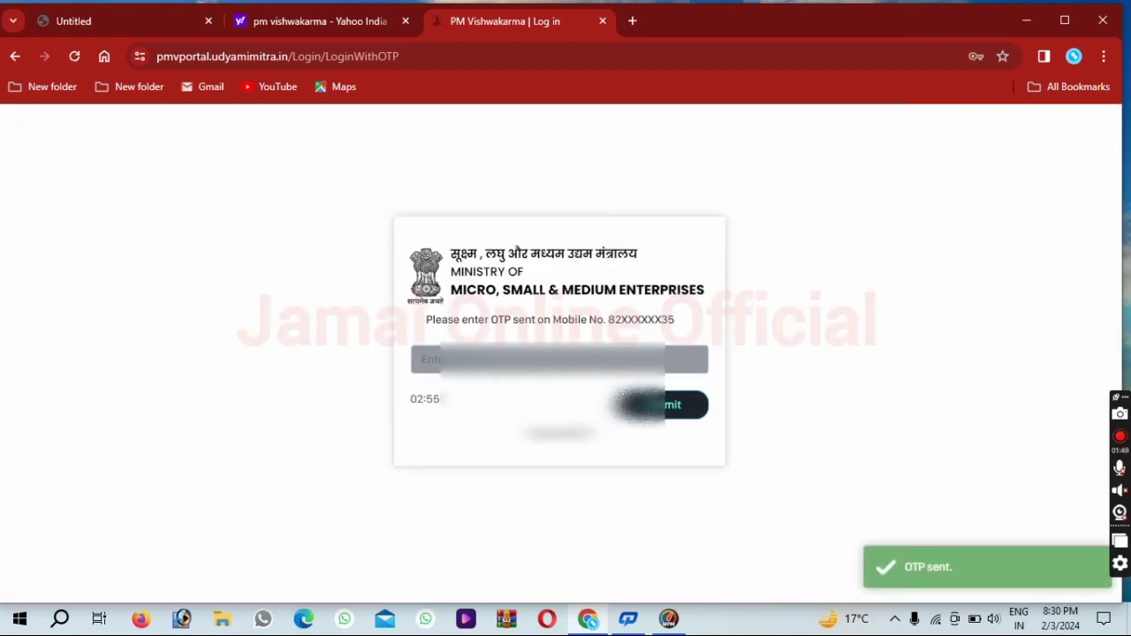
Step: Enter the OTP sent to the registered mobile number to complete the login
left_click(558, 359)
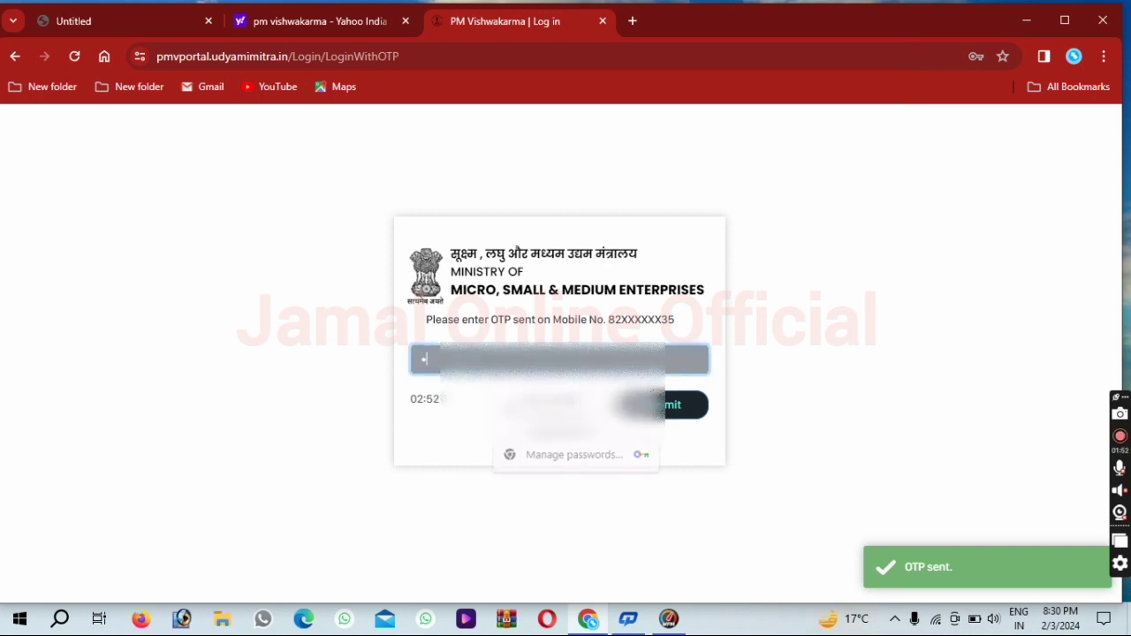
type("••••")
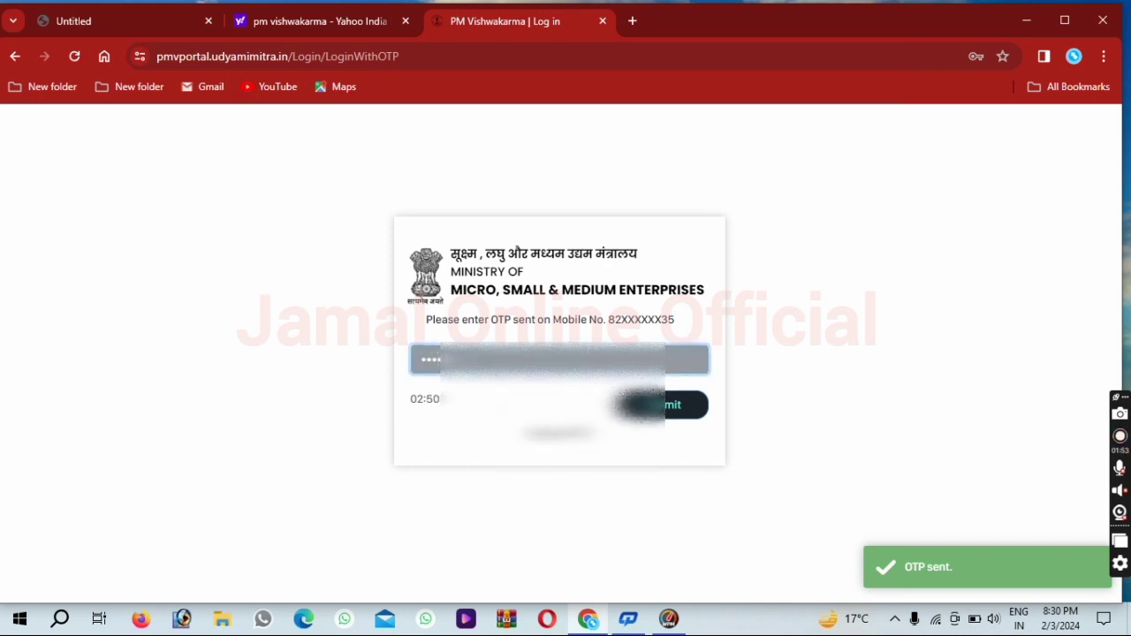
type("••")
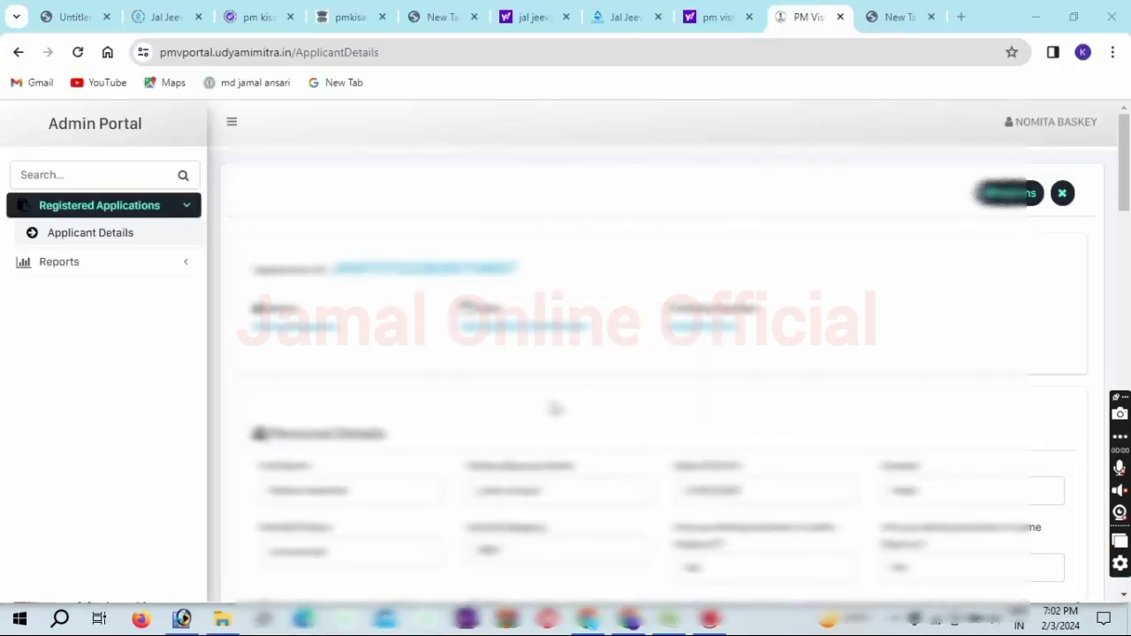
Step: Open the Applicant Details list under Registered Applications in the Admin Portal
scroll(555, 408, "down", 1)
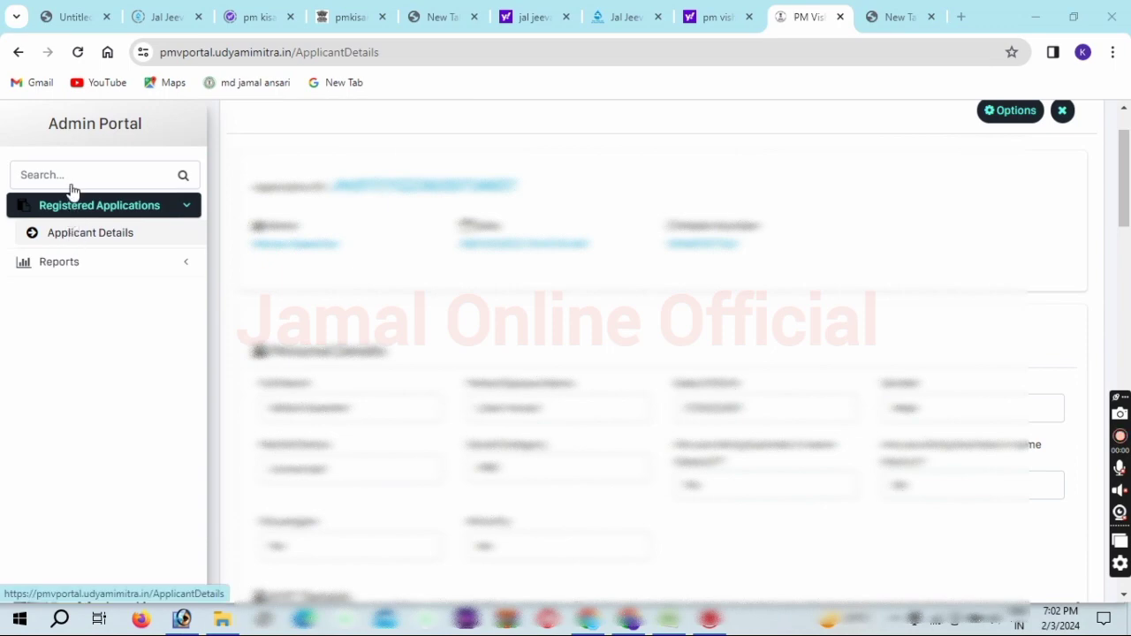
left_click(89, 232)
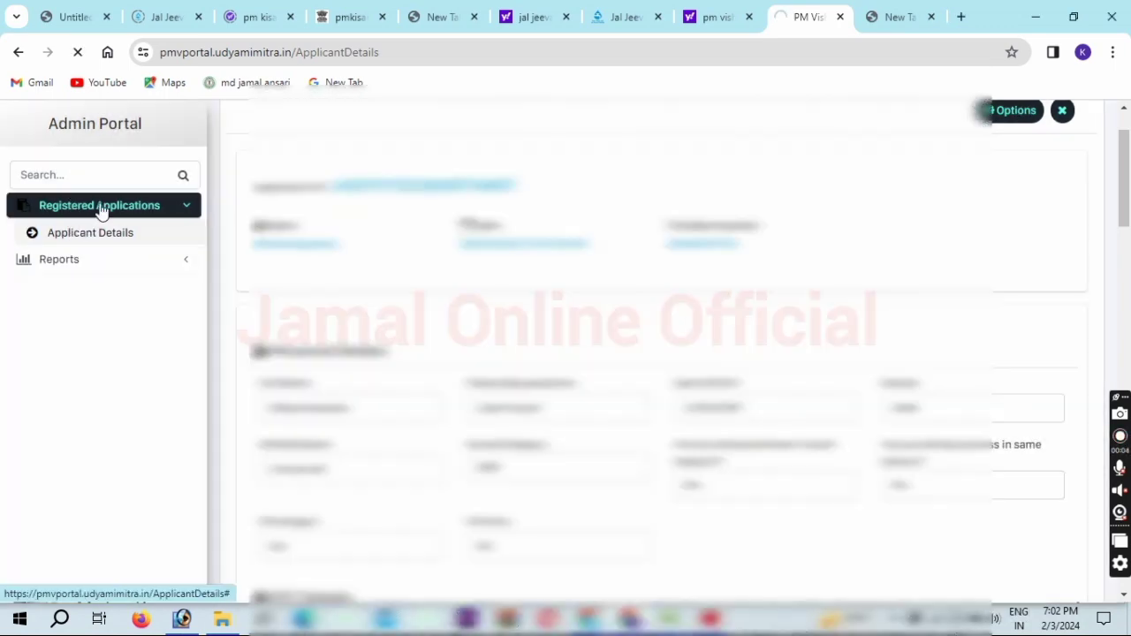
left_click(103, 210)
left_click(105, 208)
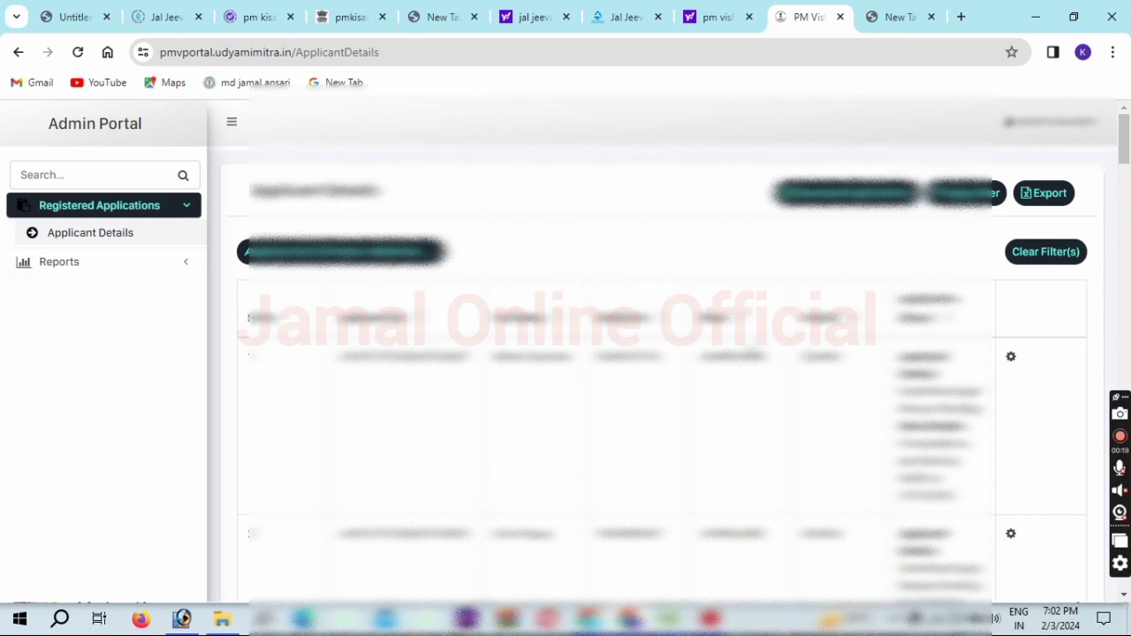
Step: Look through the registered applications in the Applicant Details list, checking each applicant's application status
scroll(760, 362, "down", 3)
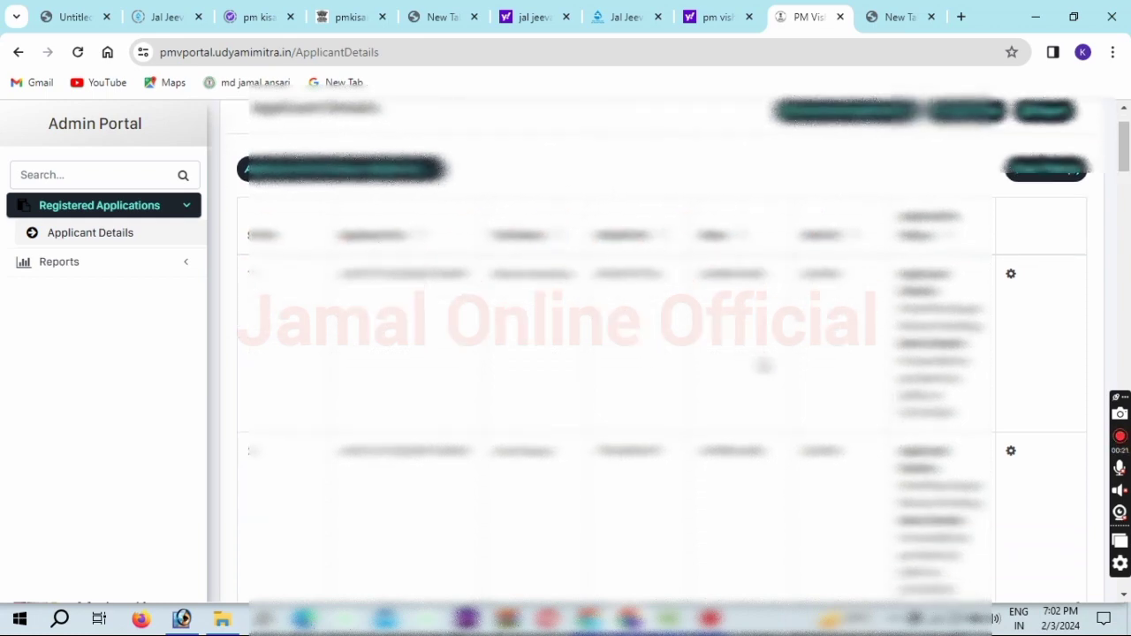
scroll(785, 382, "down", 1)
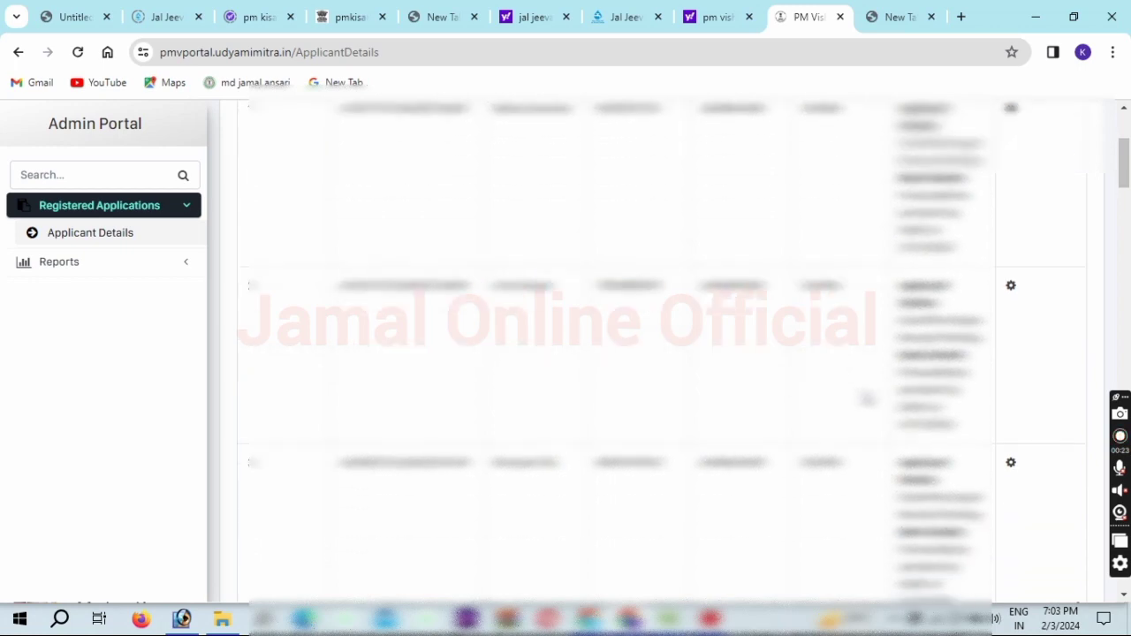
scroll(875, 399, "down", 1)
scroll(619, 353, "down", 2)
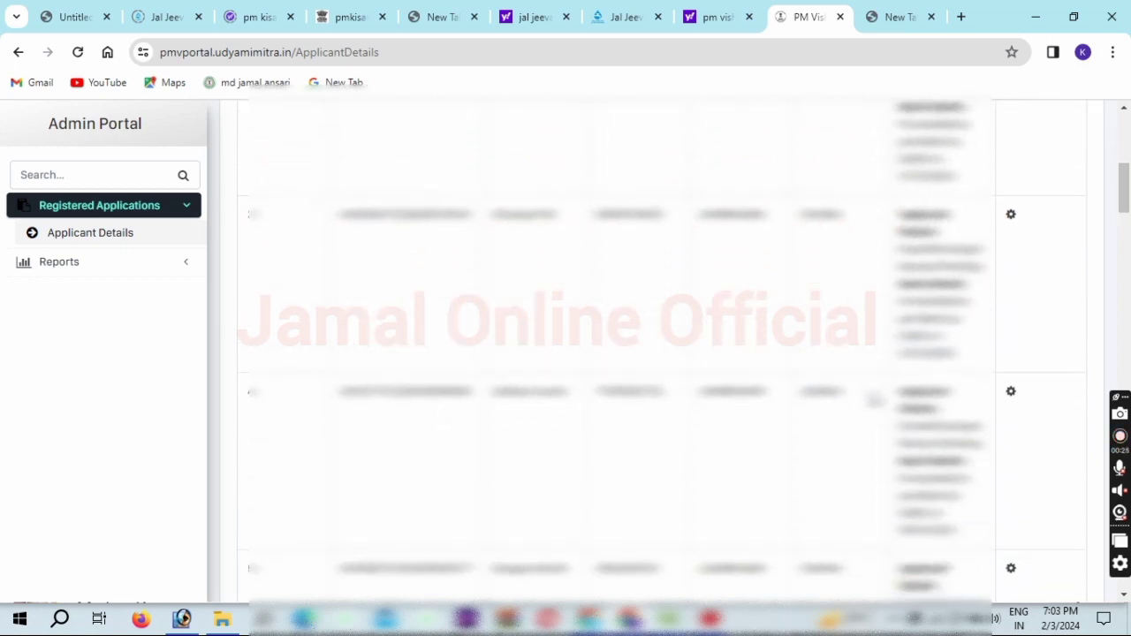
scroll(875, 400, "down", 3)
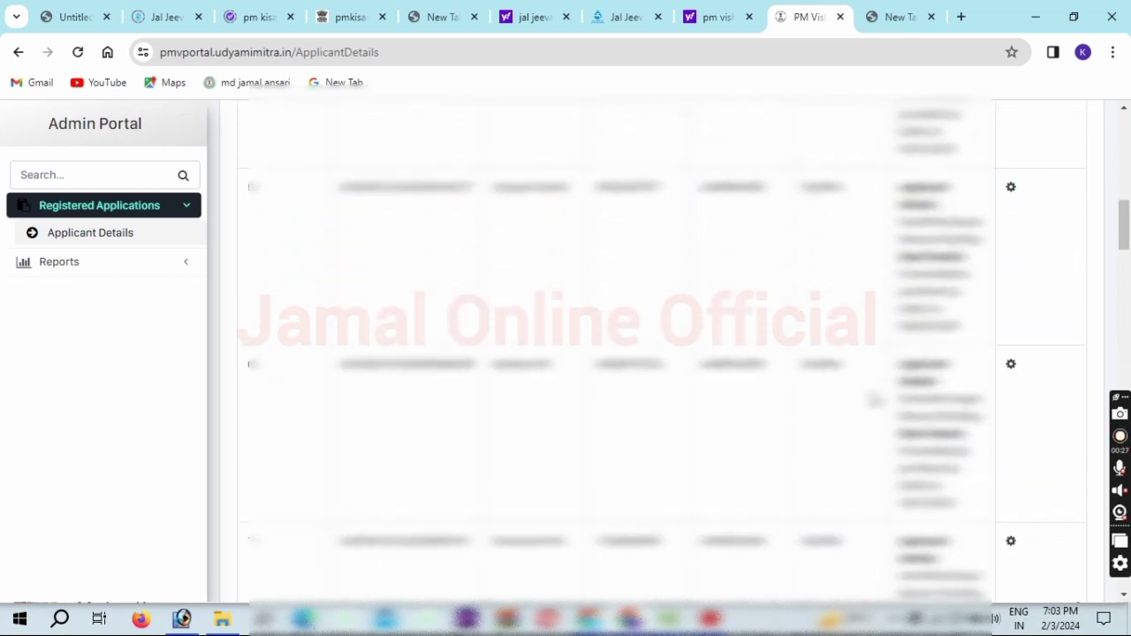
scroll(874, 400, "down", 2)
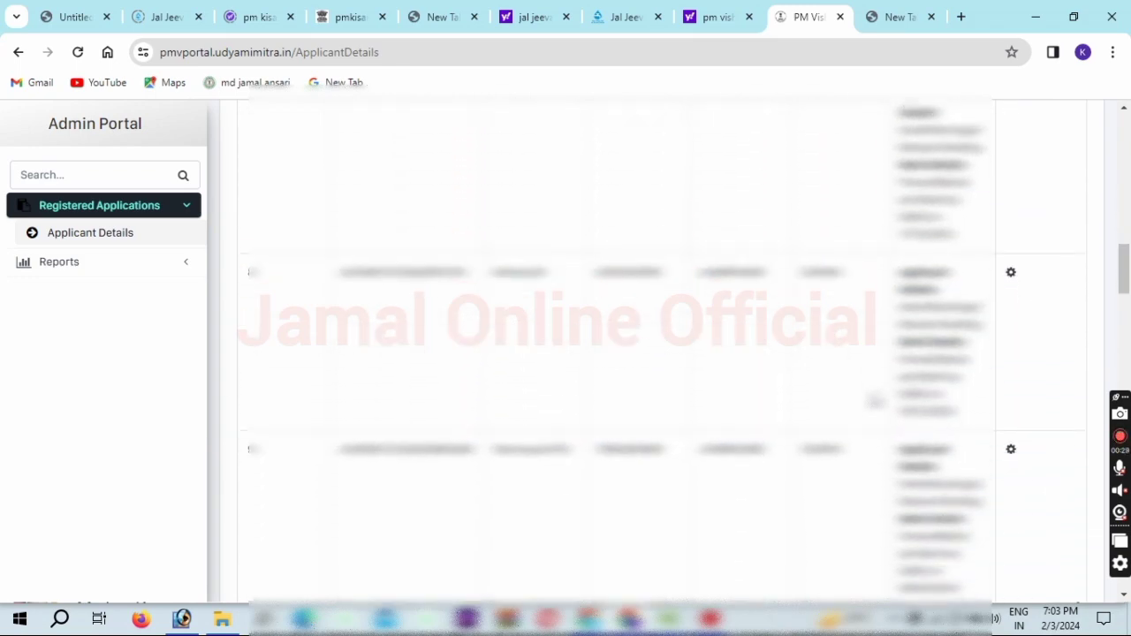
scroll(875, 400, "down", 2)
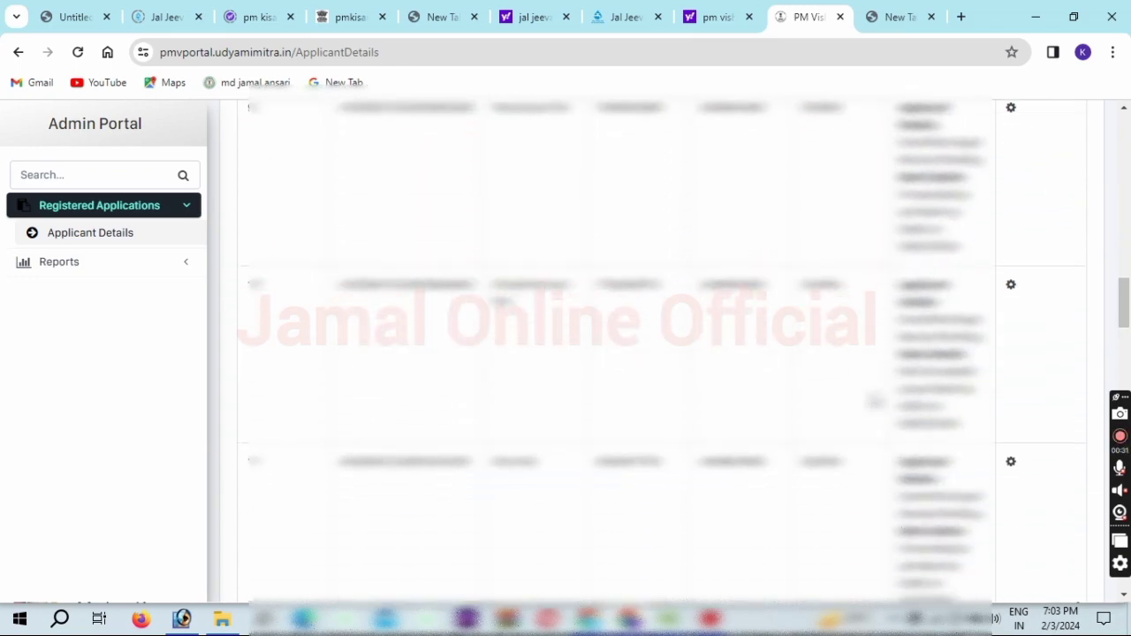
scroll(875, 400, "down", 5)
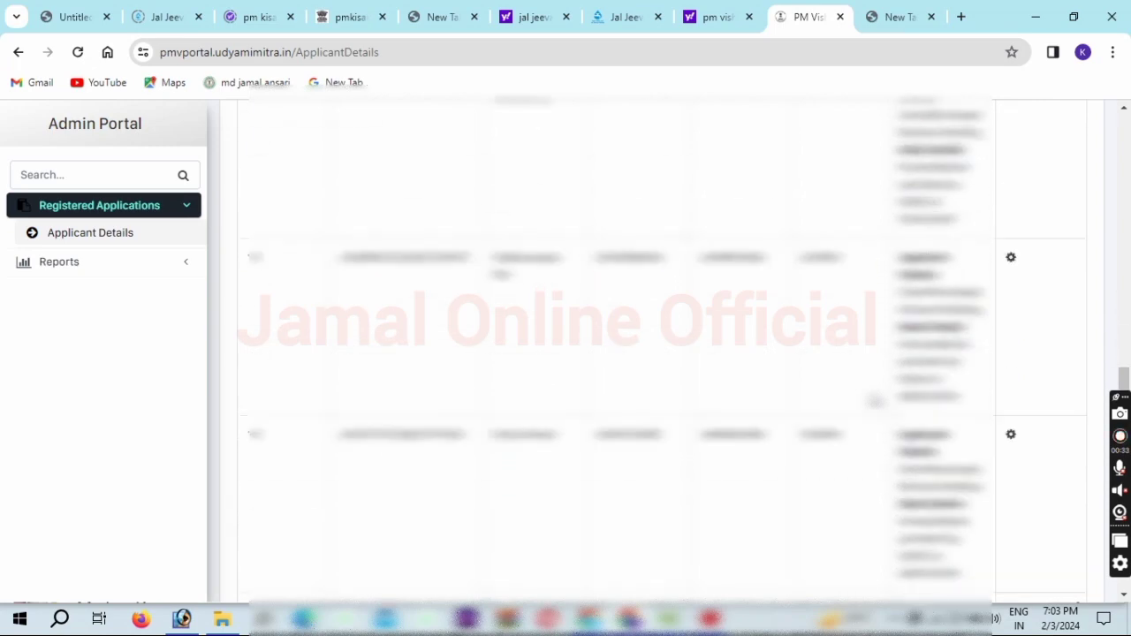
scroll(875, 400, "down", 5)
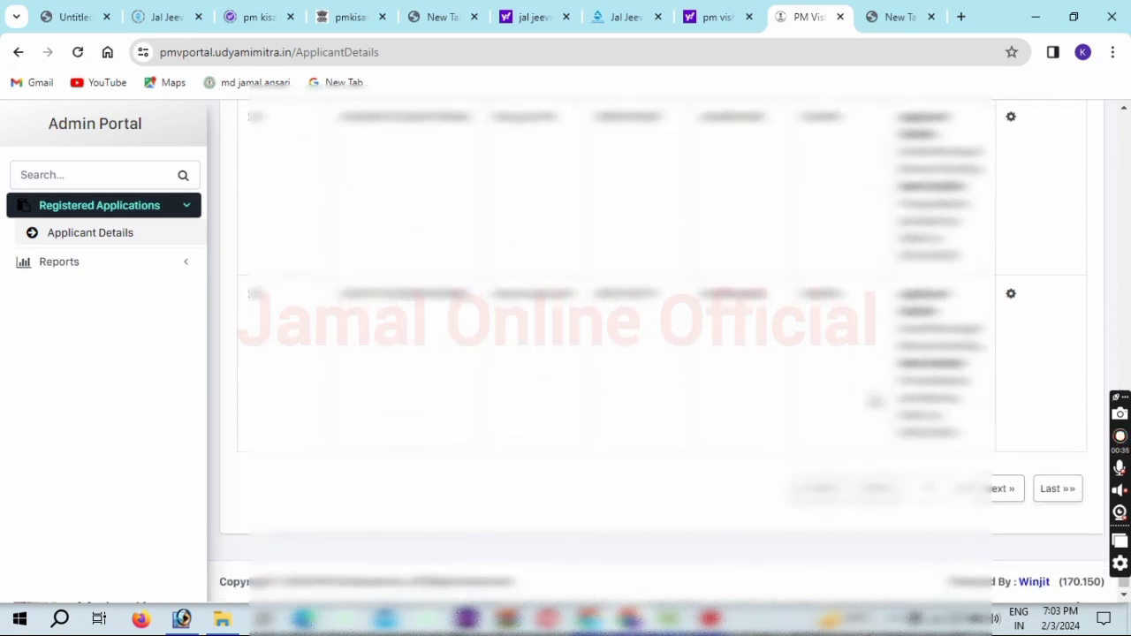
scroll(875, 400, "up", 6)
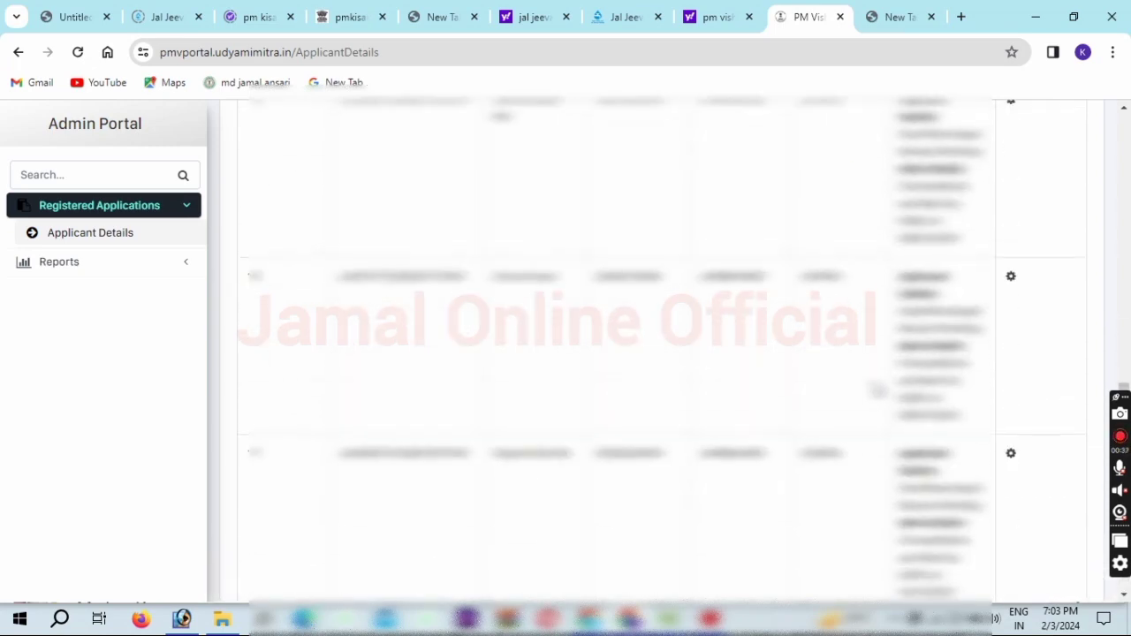
scroll(872, 380, "up", 6)
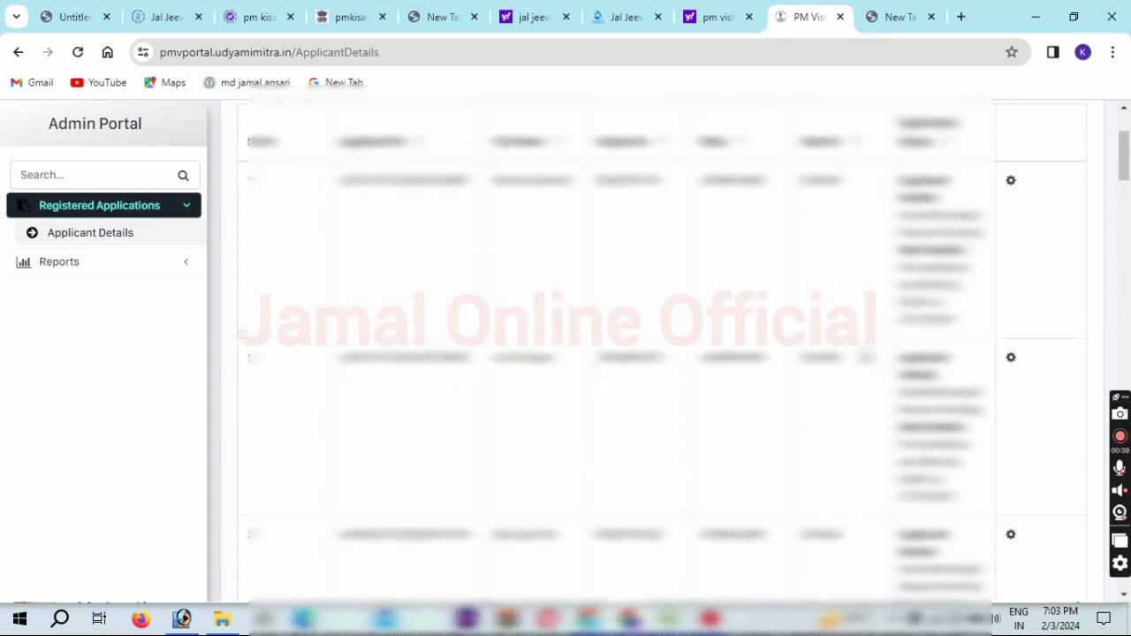
scroll(865, 350, "down", 2)
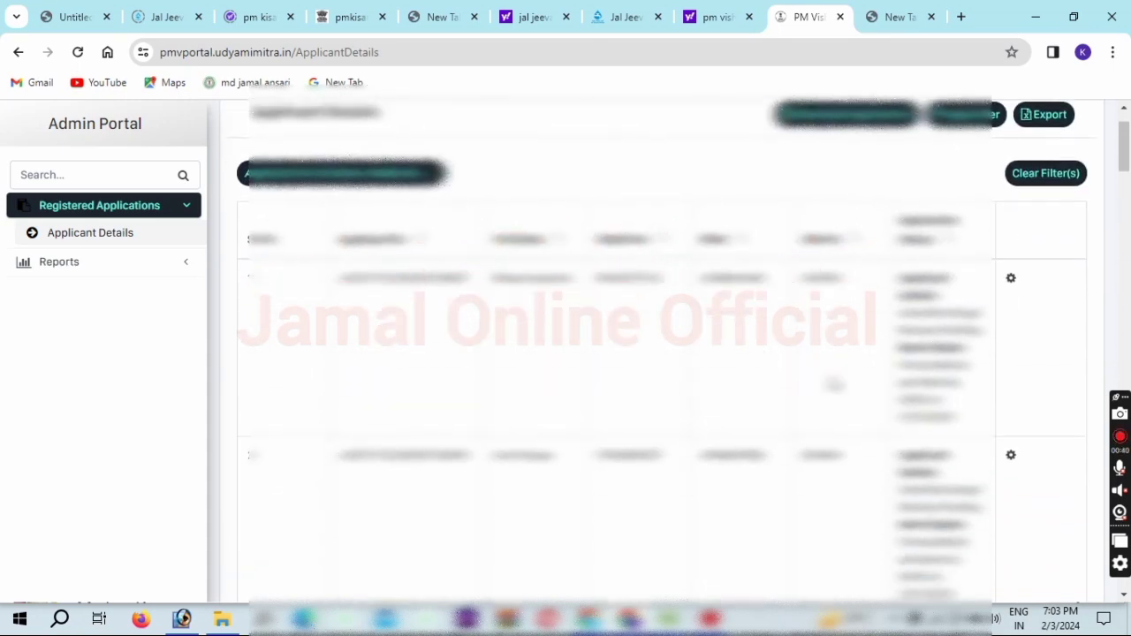
scroll(834, 384, "down", 1)
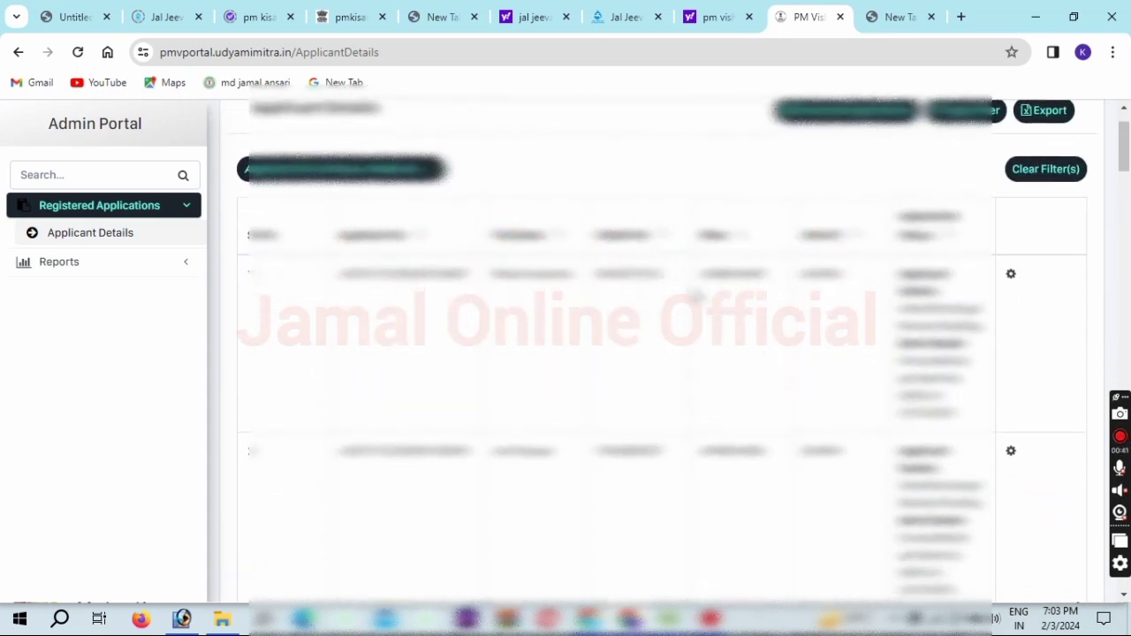
Step: Open the first listed applicant's record for status review and check the details through to the Application Status section
left_click(1010, 278)
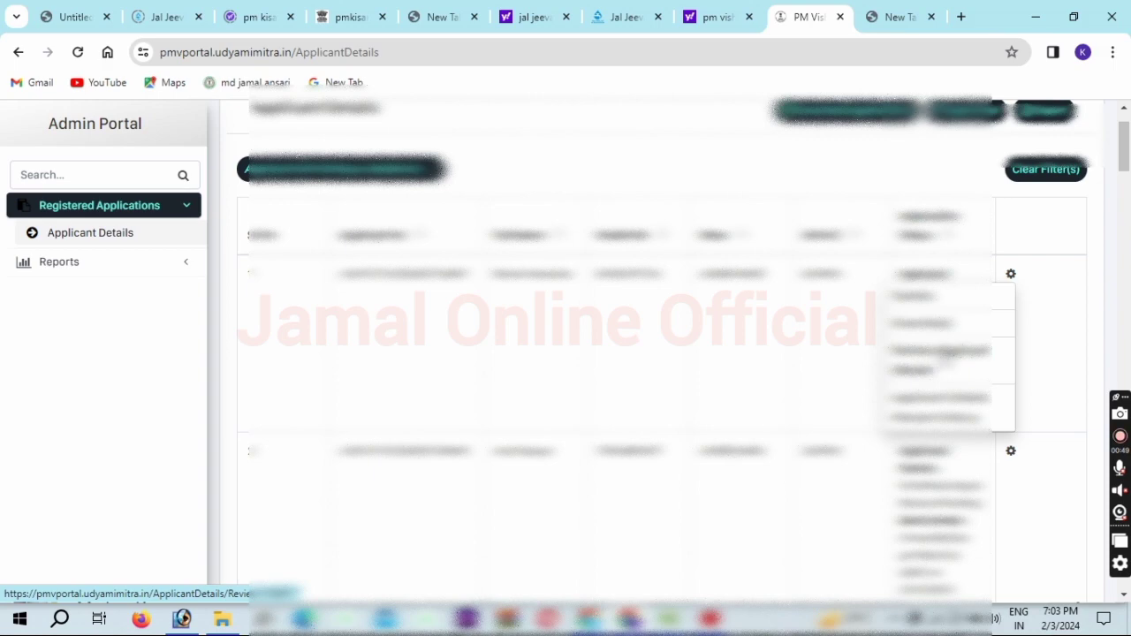
left_click(937, 351)
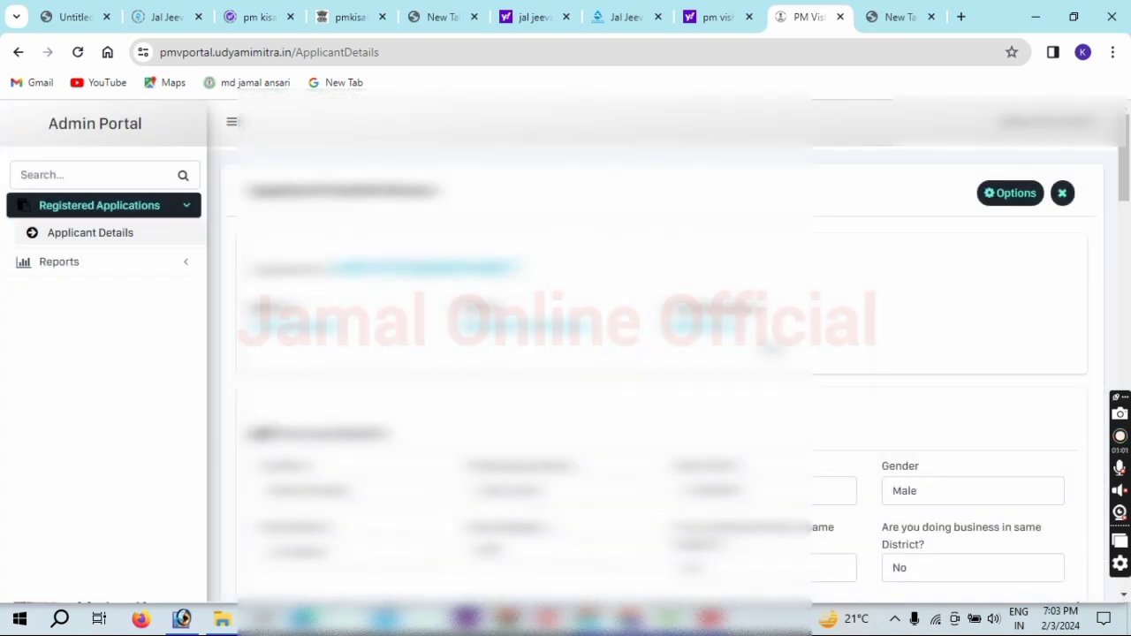
scroll(672, 354, "down", 5)
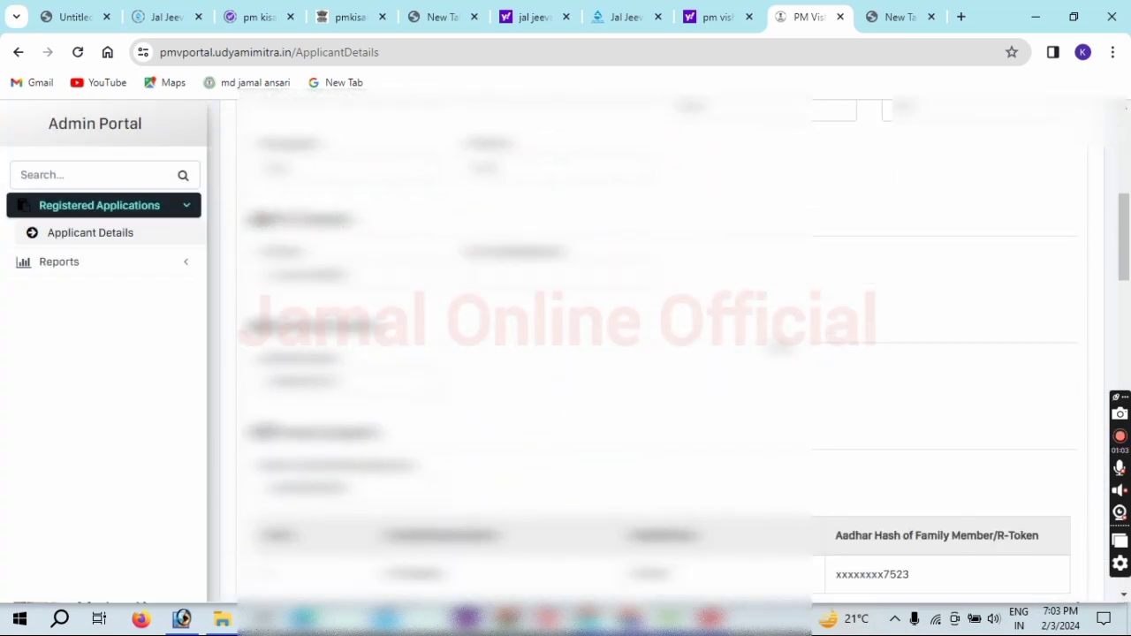
scroll(672, 354, "down", 4)
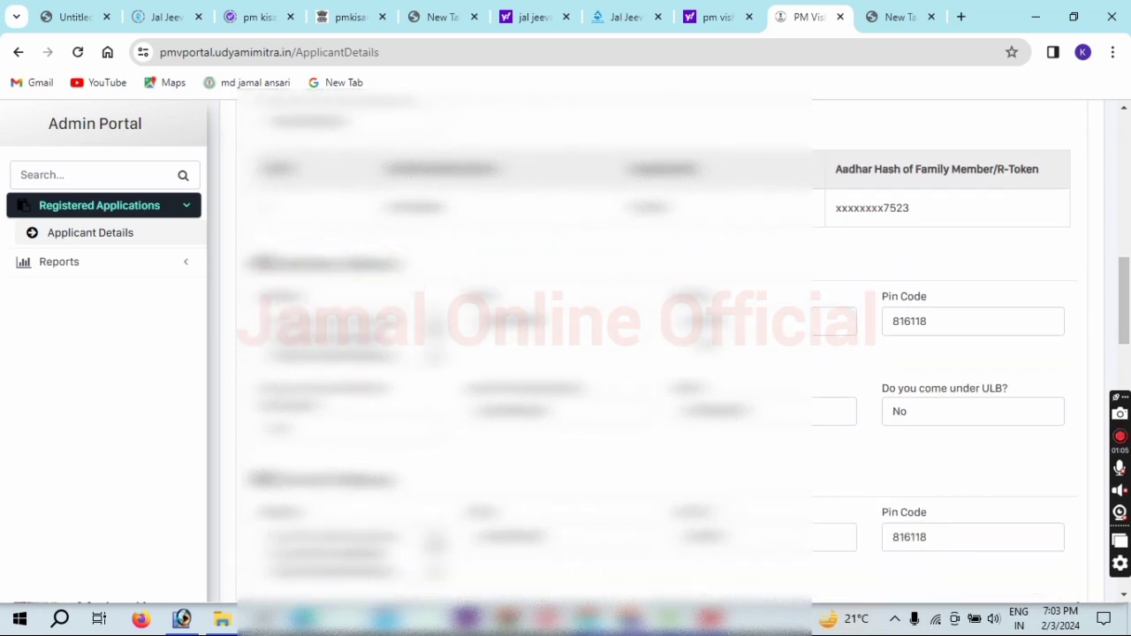
scroll(672, 353, "down", 2)
scroll(671, 353, "down", 4)
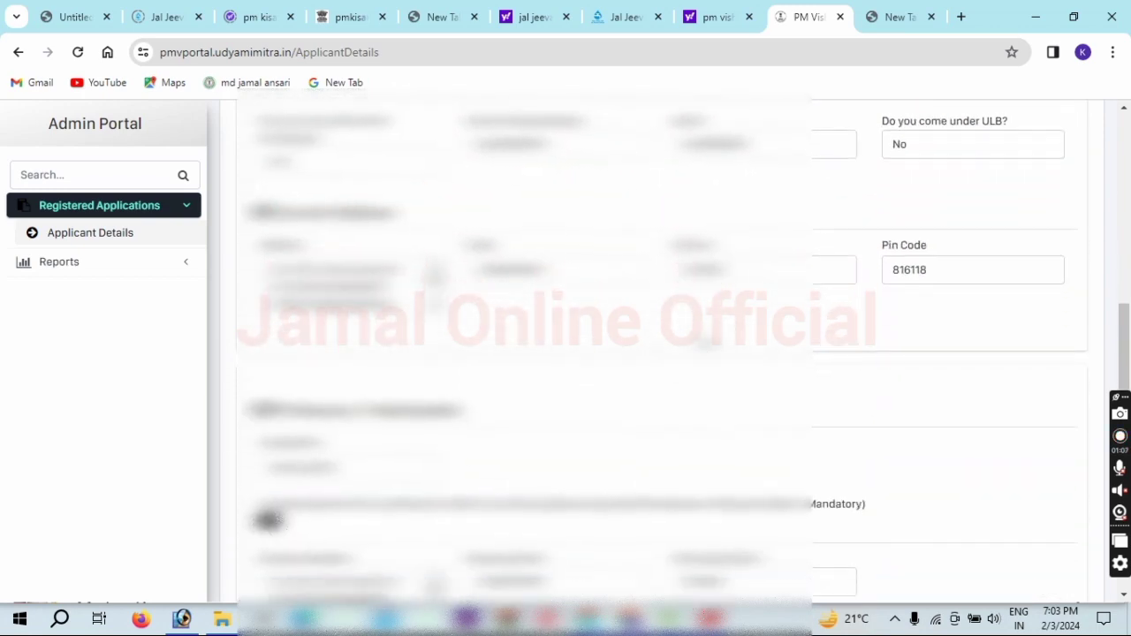
scroll(672, 353, "down", 5)
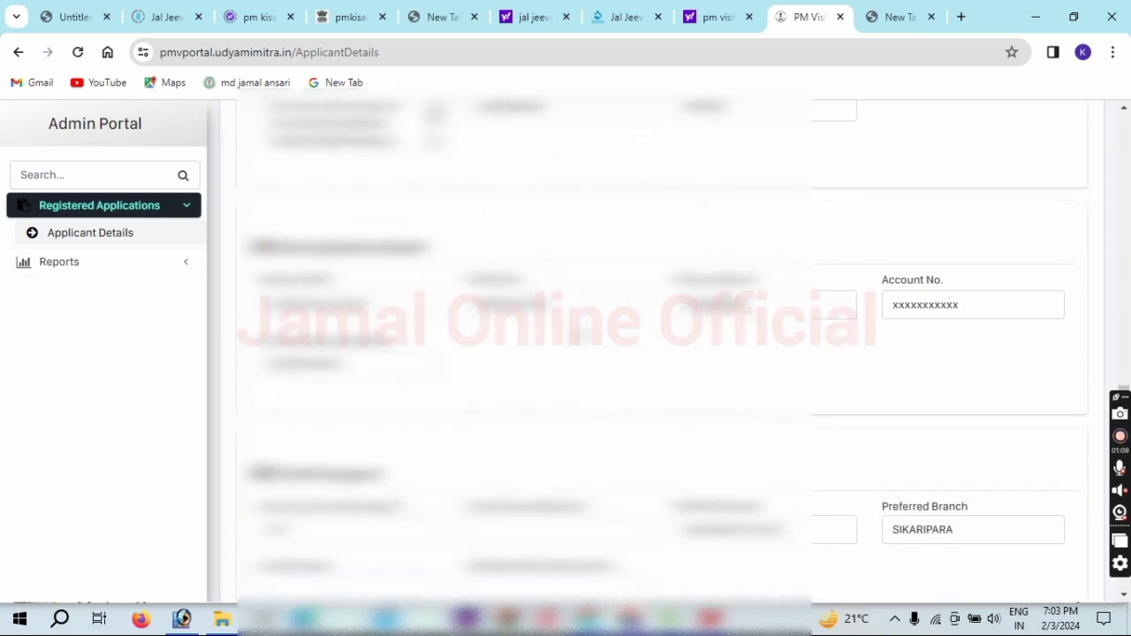
scroll(530, 318, "down", 3)
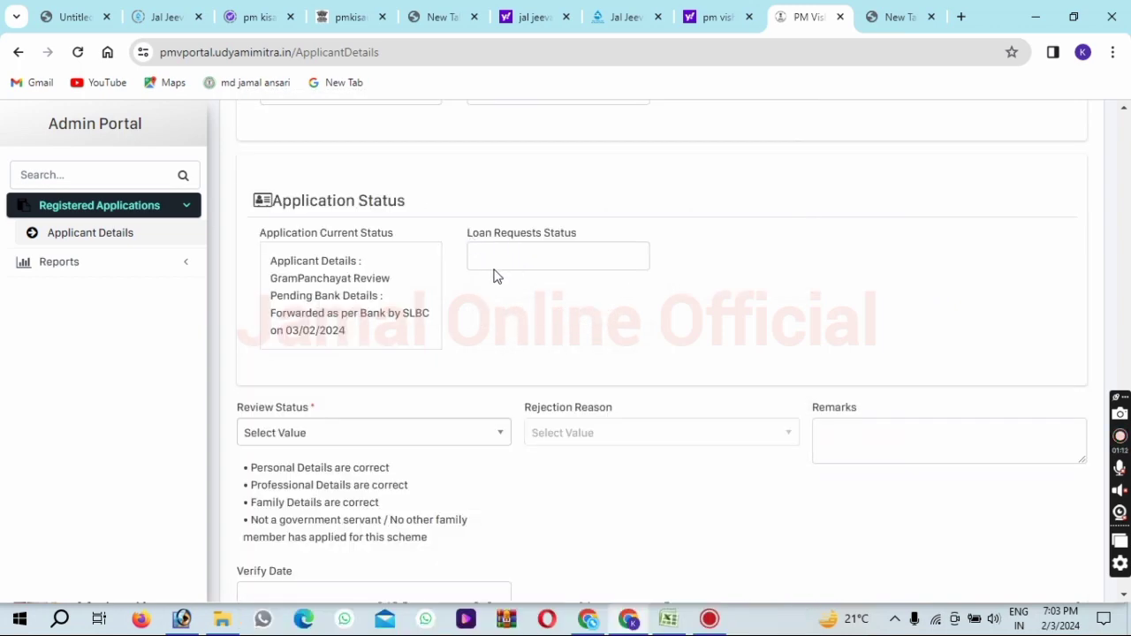
Step: Set the Review Status to Recommend and the Verify Date to 03/02/2024 in the applicant's review section
scroll(493, 281, "down", 2)
left_click(298, 267)
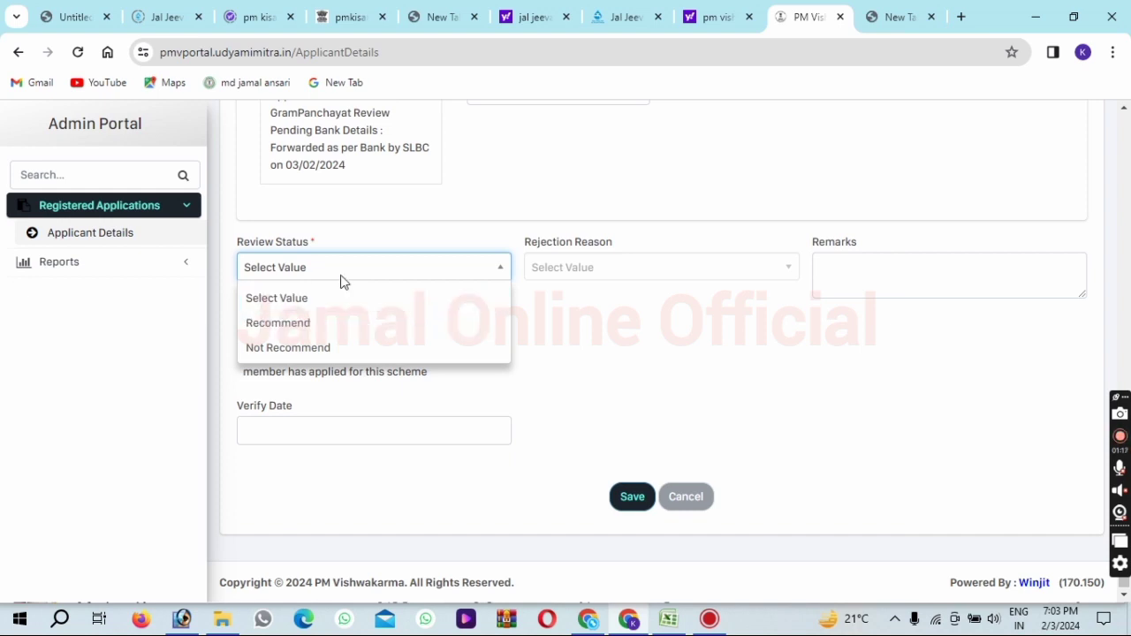
left_click(321, 328)
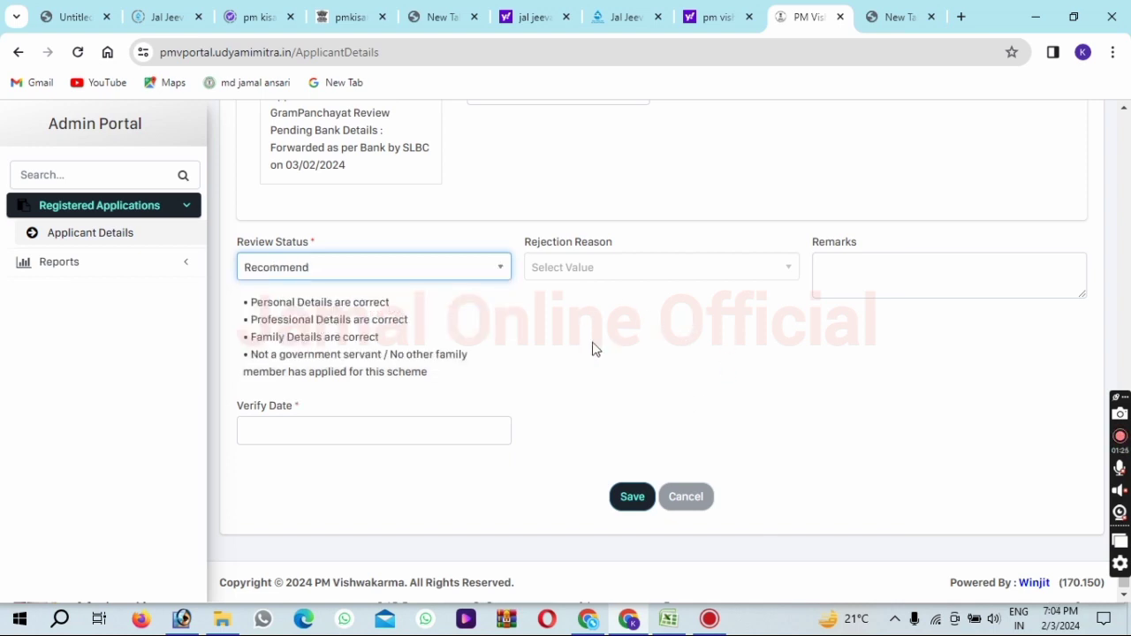
left_click(610, 276)
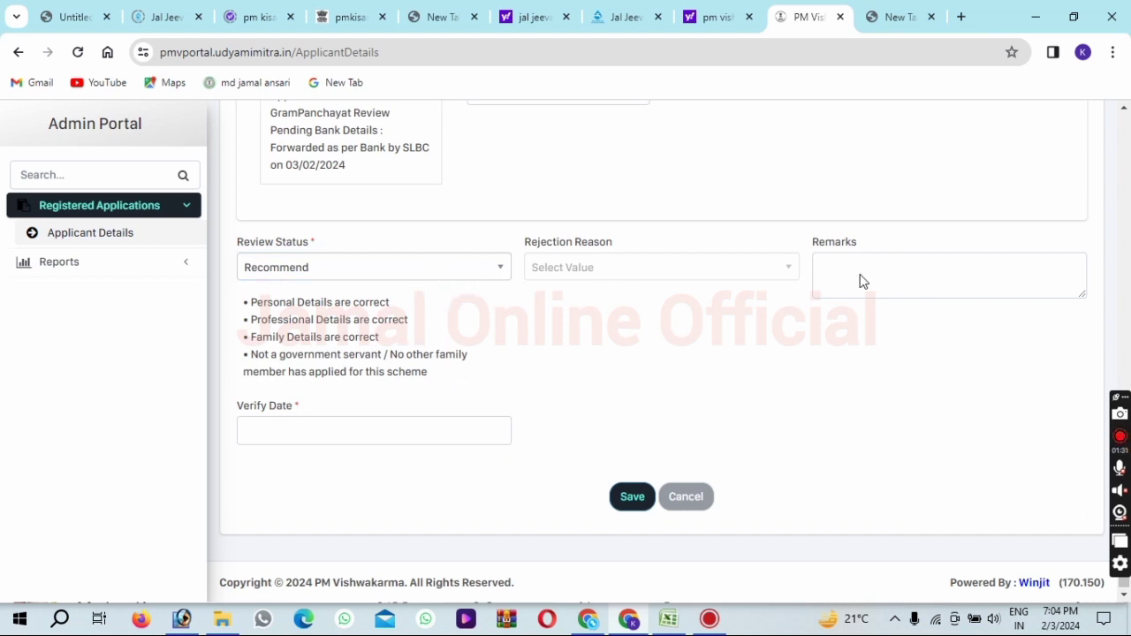
left_click(277, 436)
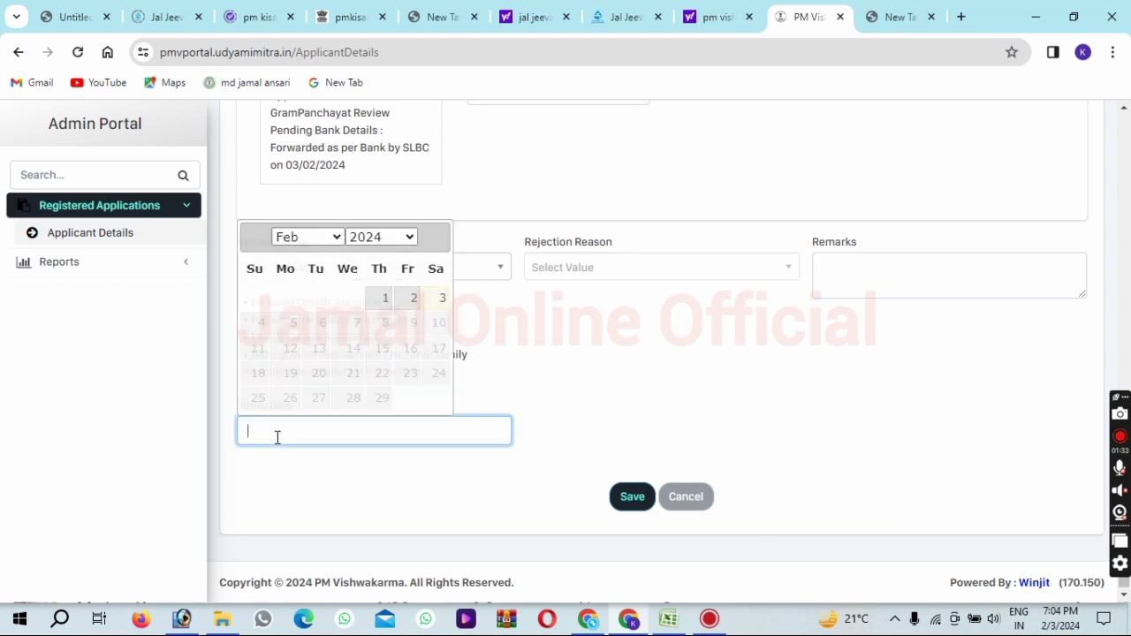
left_click(442, 304)
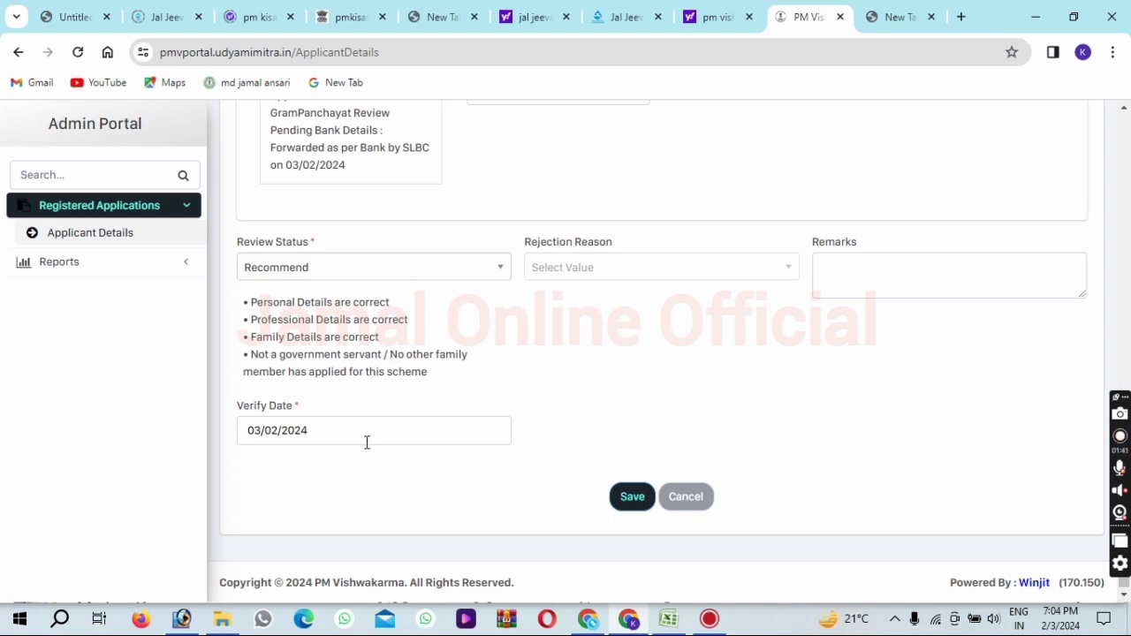
left_click(627, 504)
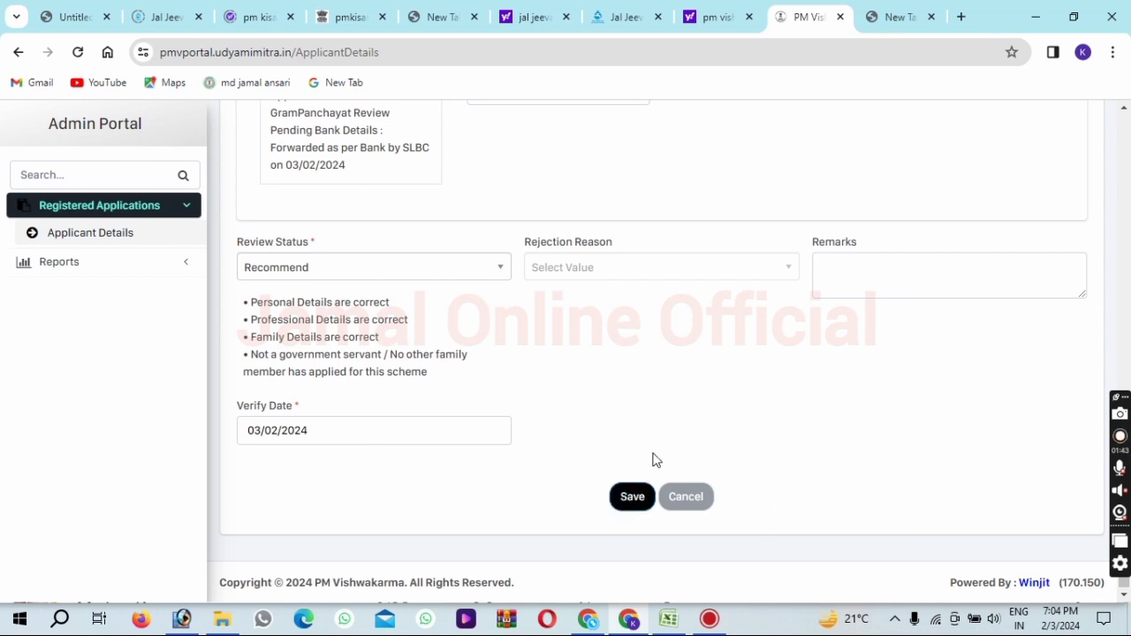
Step: Try Not Recommend as the Review Status, return it to Recommend and re-enter 03/02/2024 as the Verify Date
left_click(344, 268)
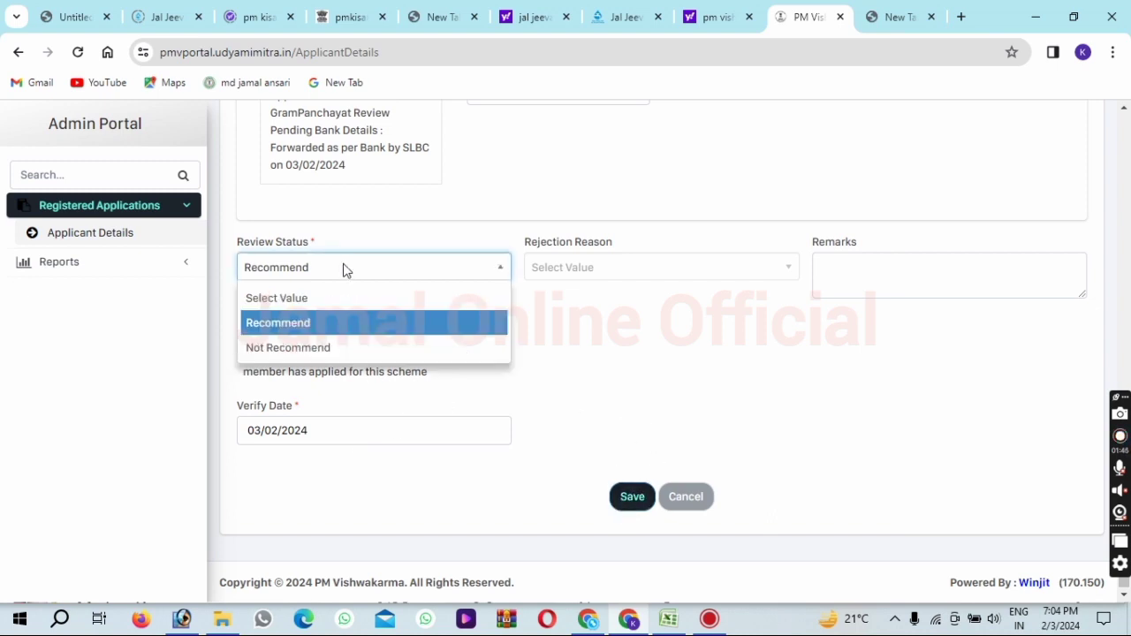
left_click(290, 346)
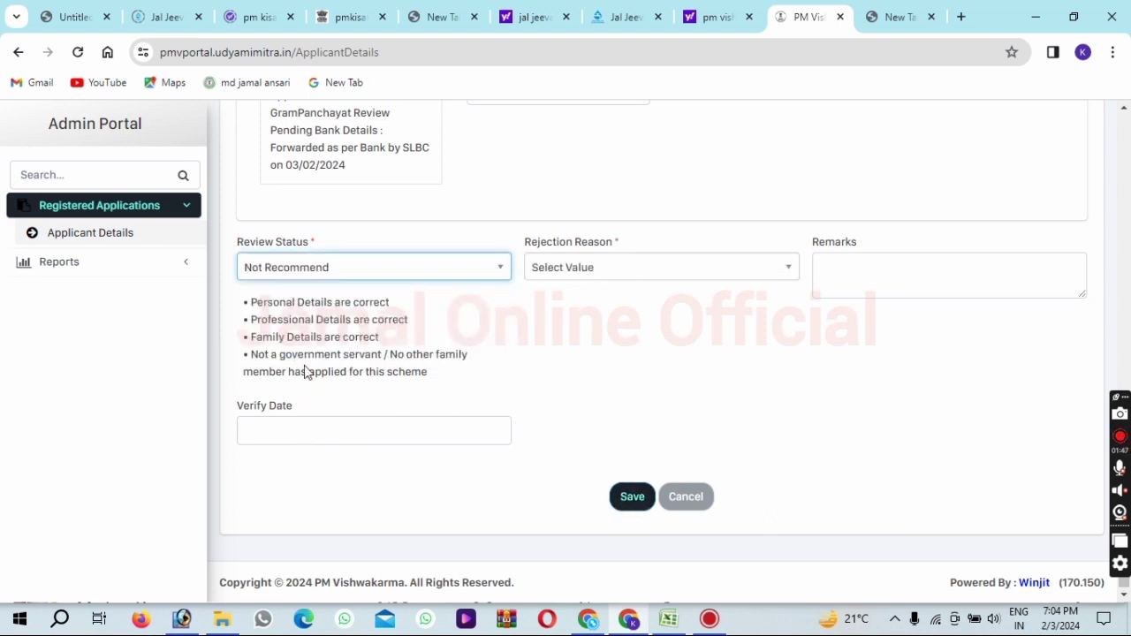
left_click(299, 271)
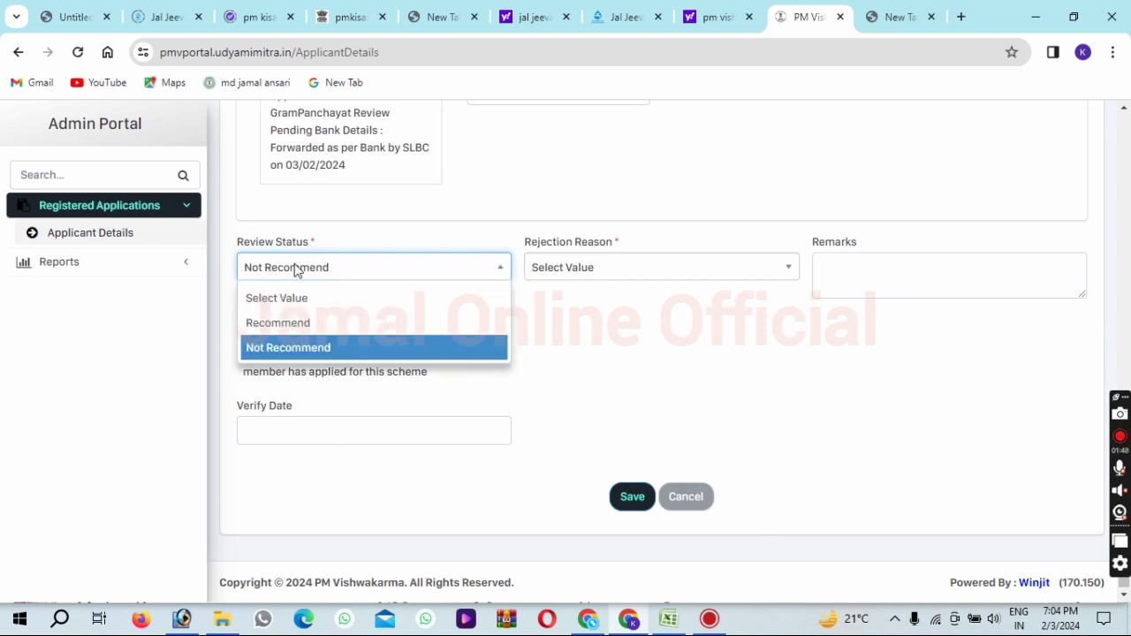
left_click(286, 323)
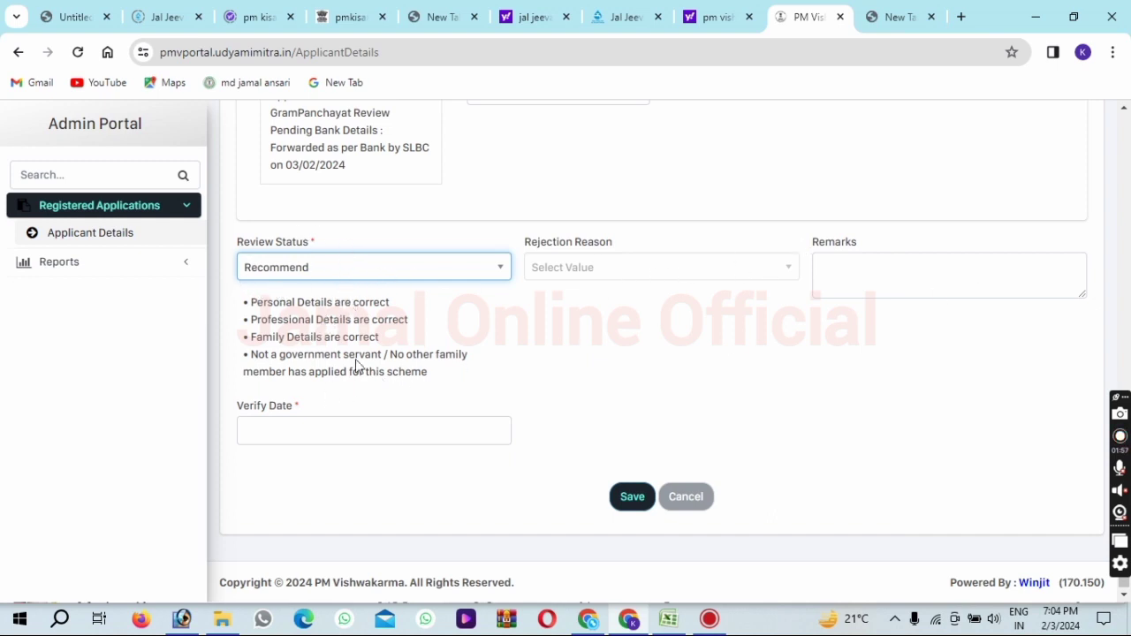
left_click(258, 432)
left_click(441, 299)
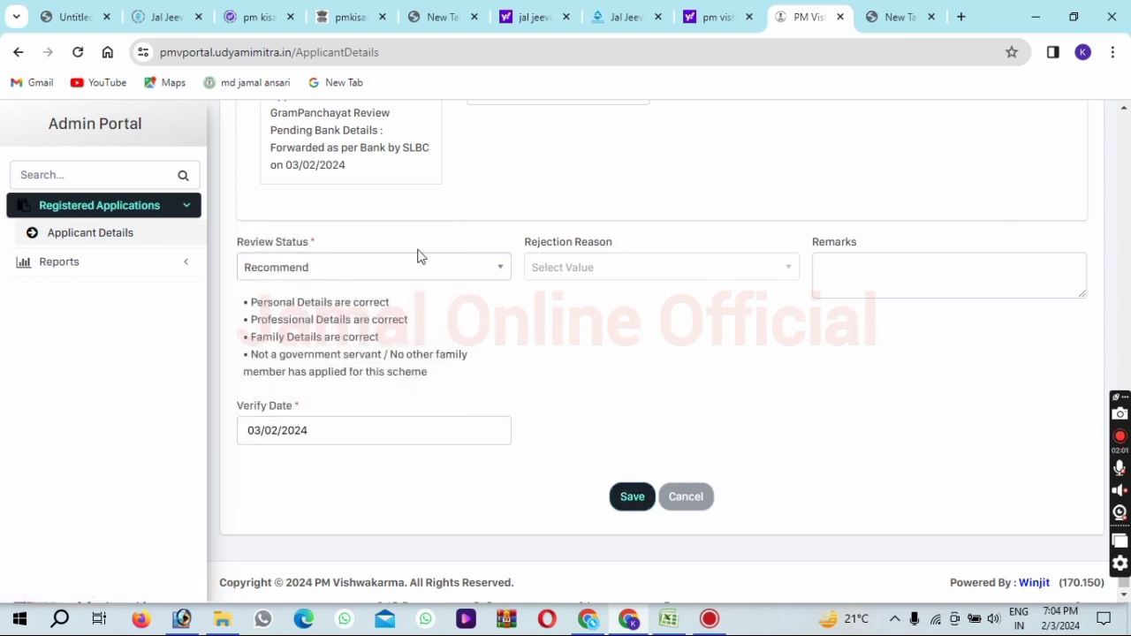
Step: Try the Not Recommend status with the rejection reason "Another family member has already applied", and reset the reason to Select Value
left_click(436, 269)
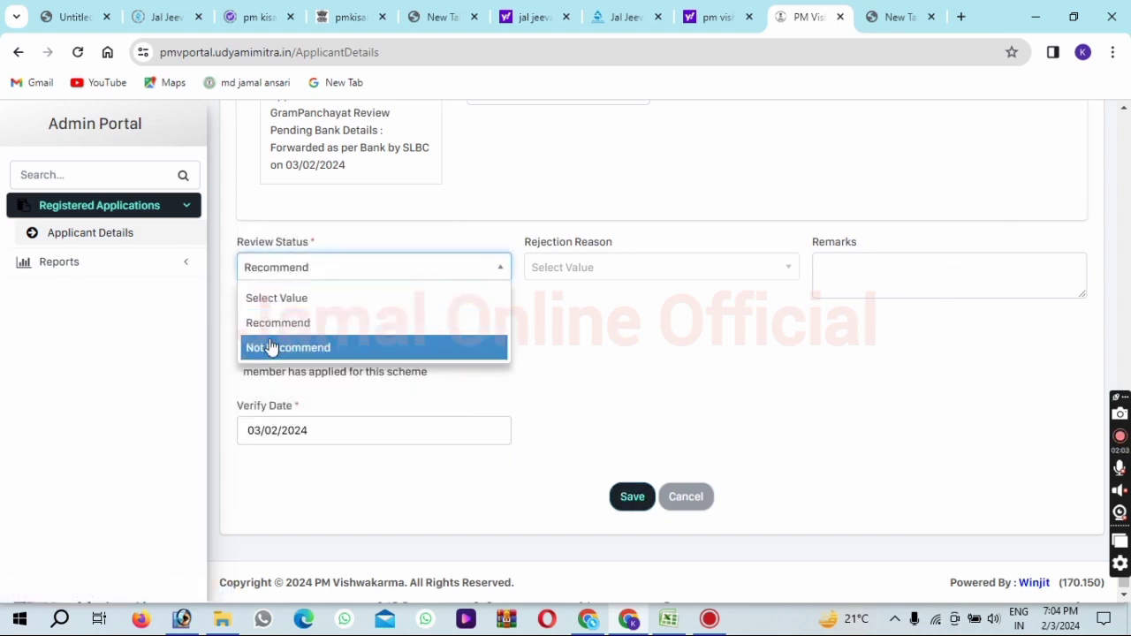
left_click(273, 348)
left_click(562, 271)
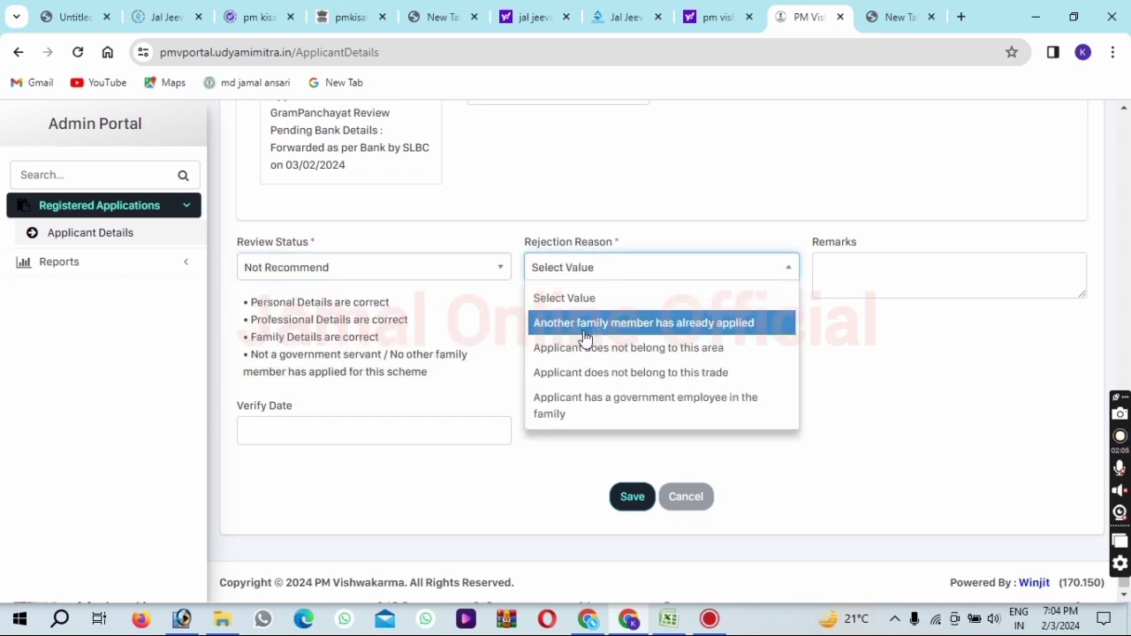
left_click(640, 323)
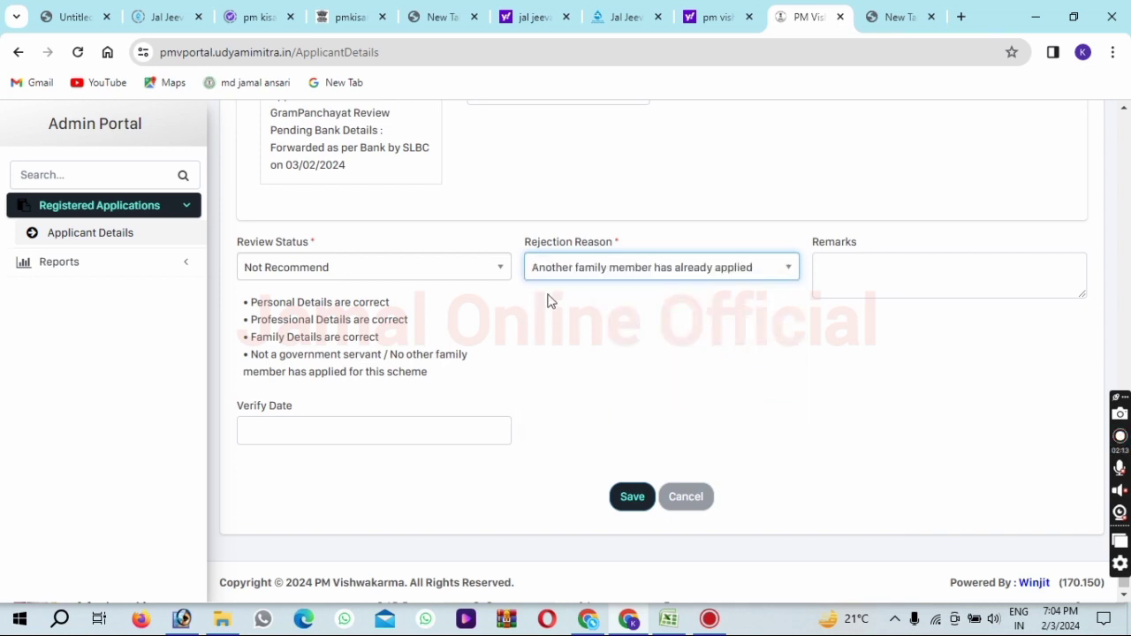
left_click(849, 286)
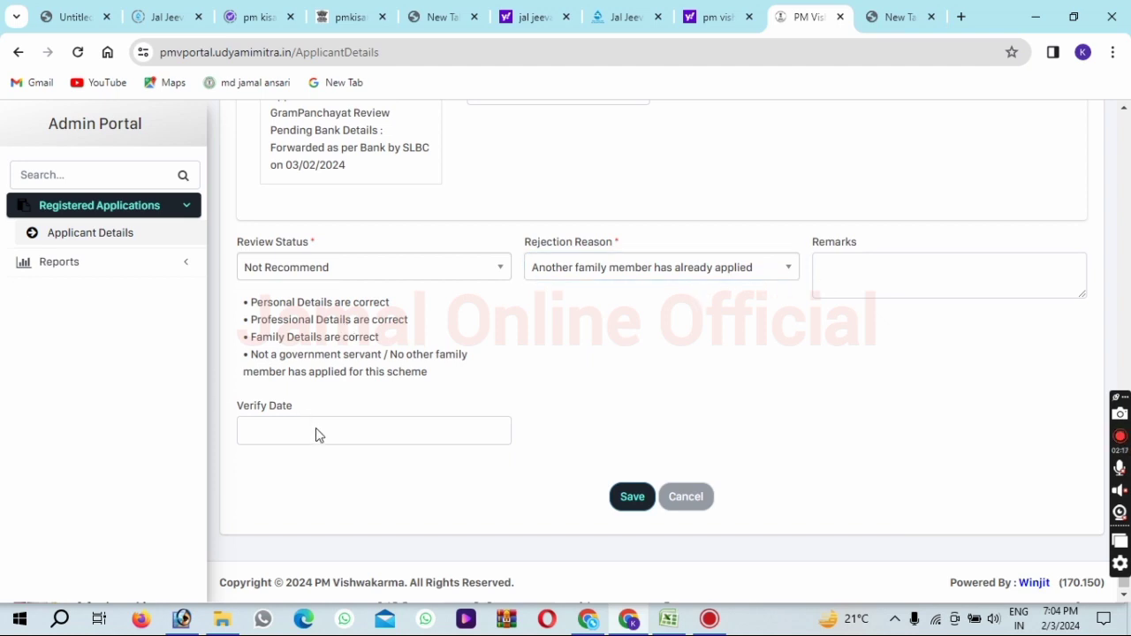
left_click(717, 272)
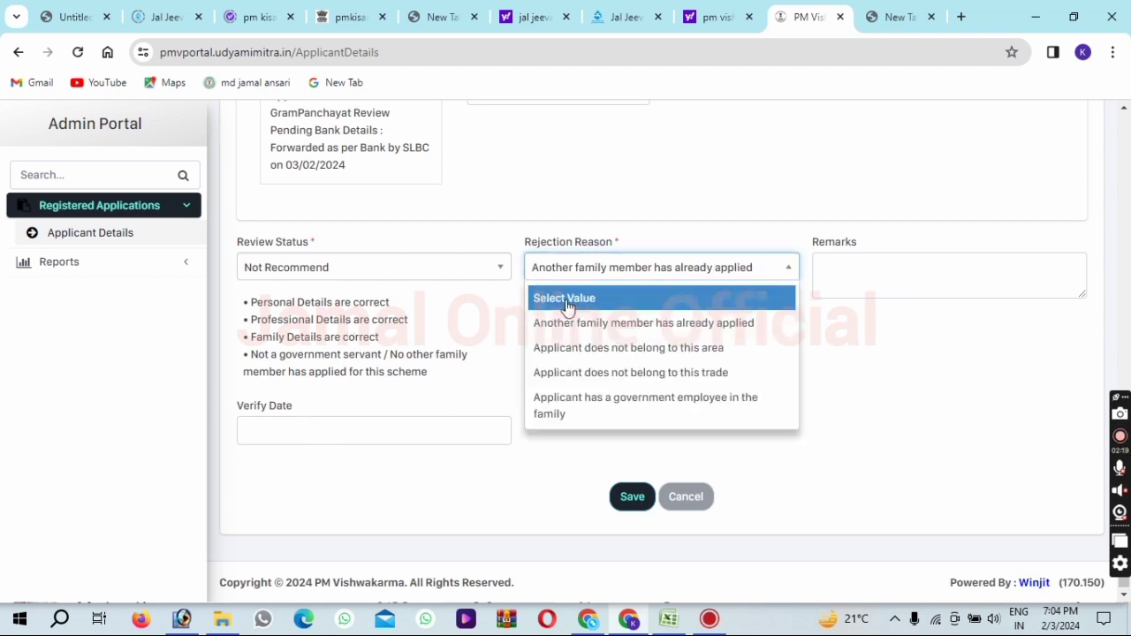
left_click(566, 300)
Step: Set the Review Status to Recommend with Verify Date 03/02/2024 and save the applicant's review
left_click(399, 263)
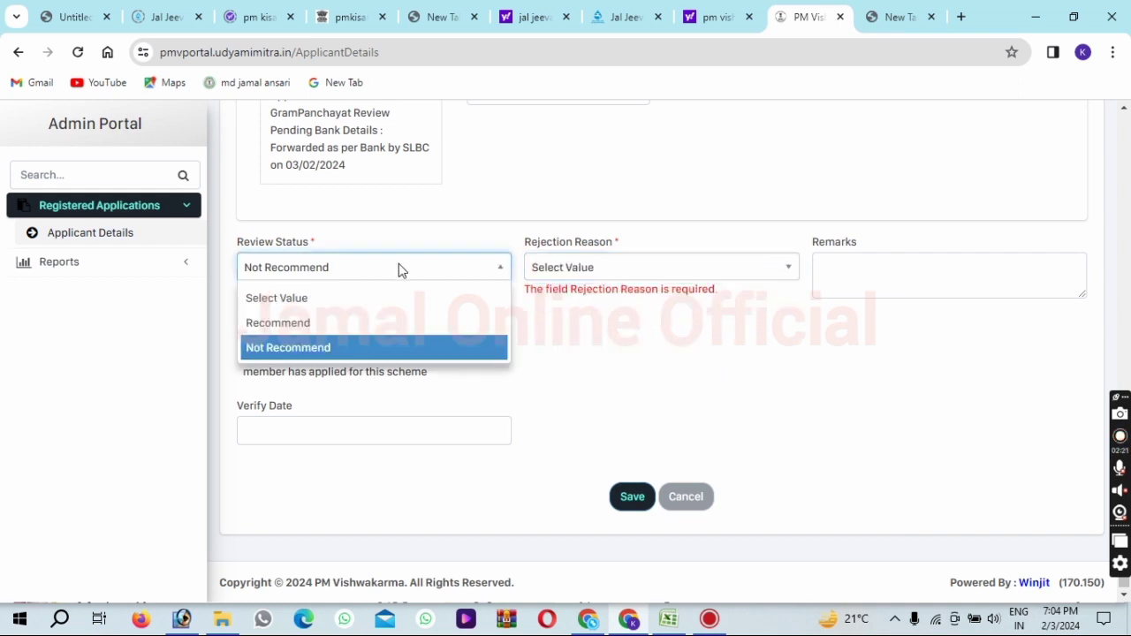
left_click(310, 320)
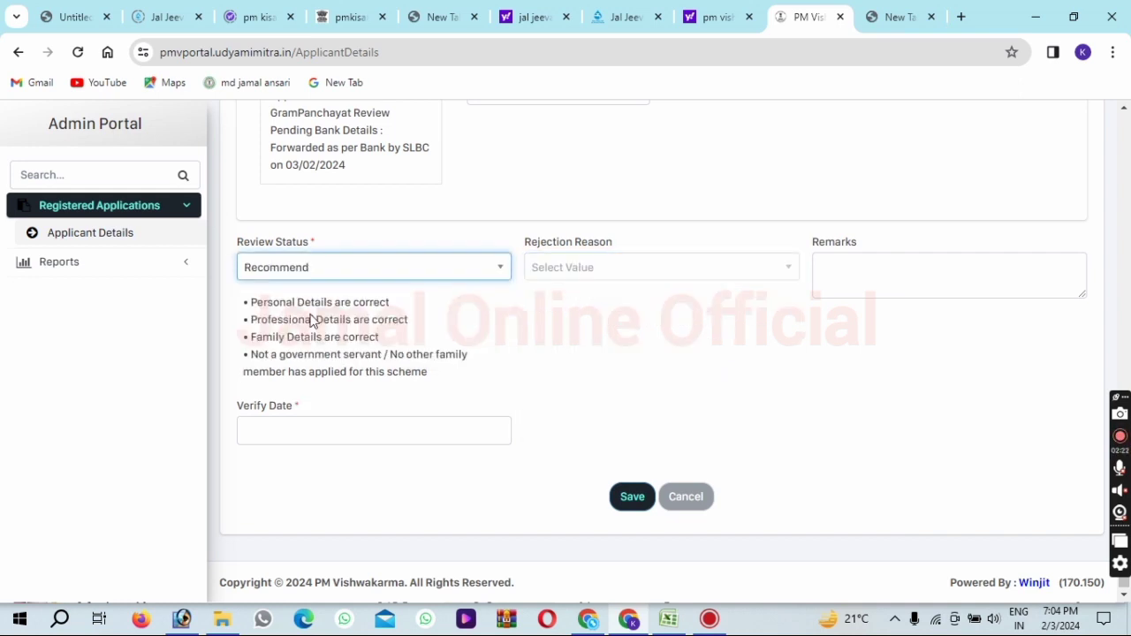
left_click(309, 424)
left_click(433, 304)
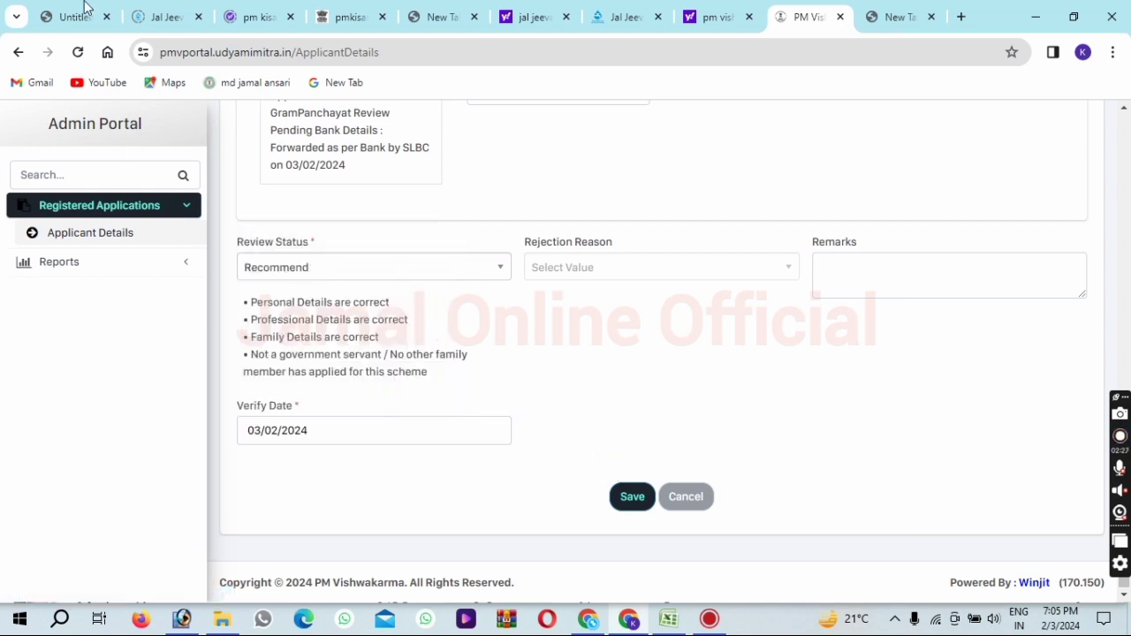
left_click(635, 500)
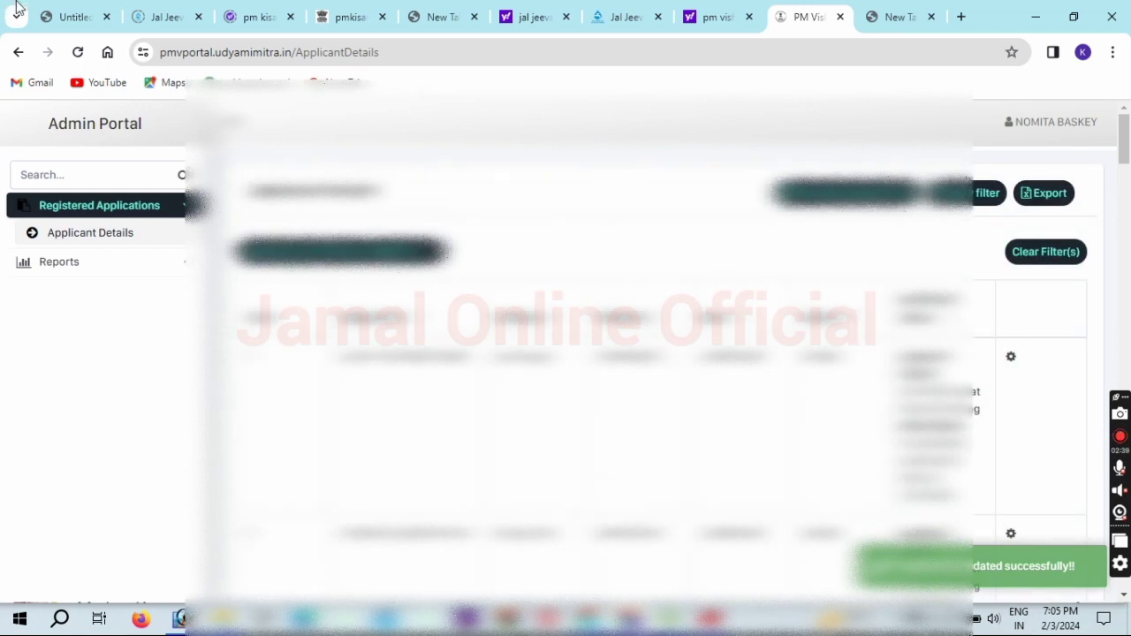
scroll(521, 327, "down", 2)
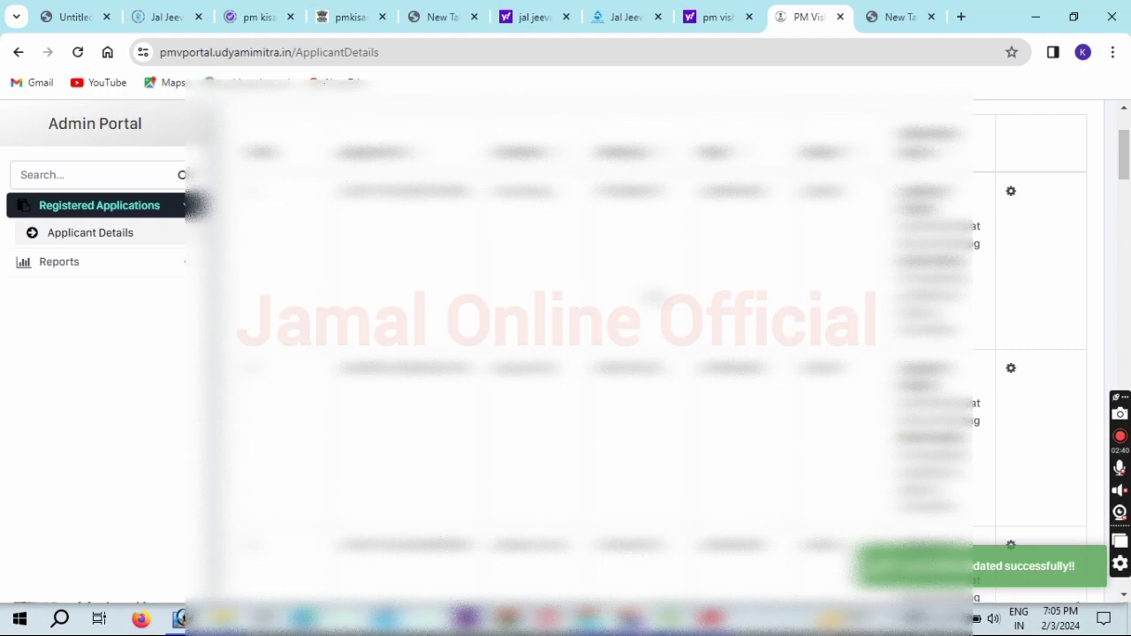